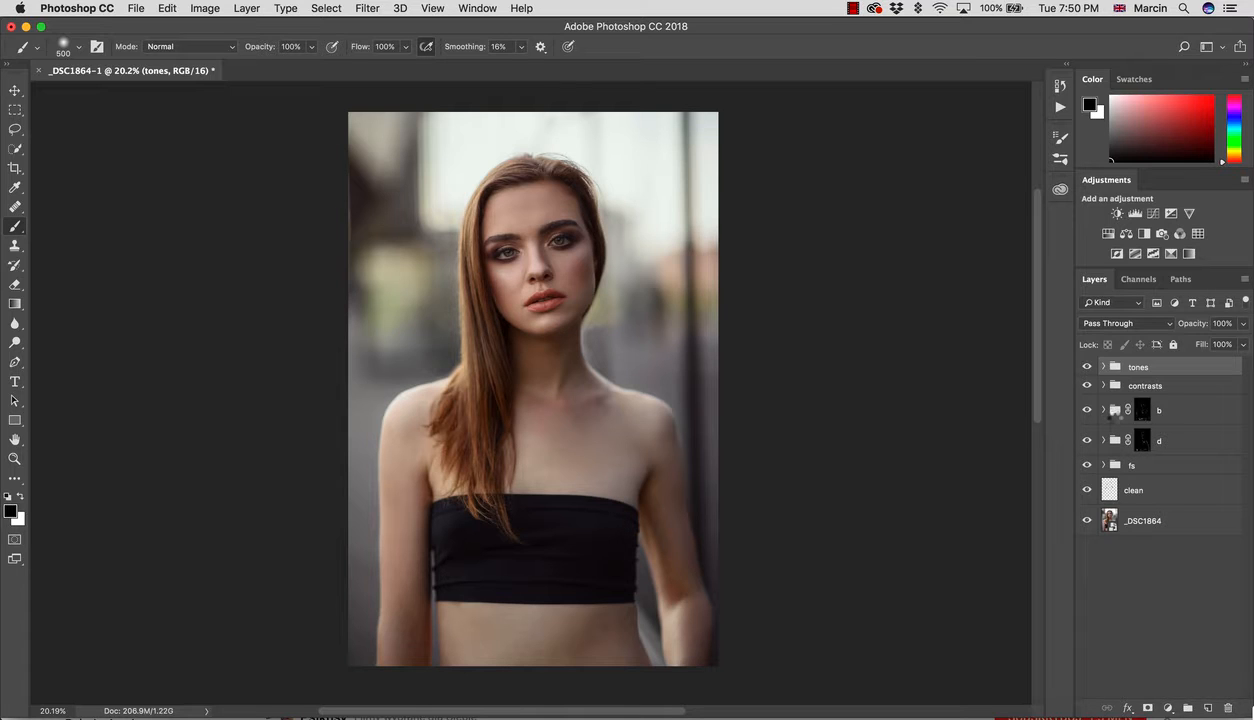
Step: Stamp all visible layers into a new top layer, name it stamp, and convert it to a smart object
{"action": "key", "text": "super+alt+shift+e"}
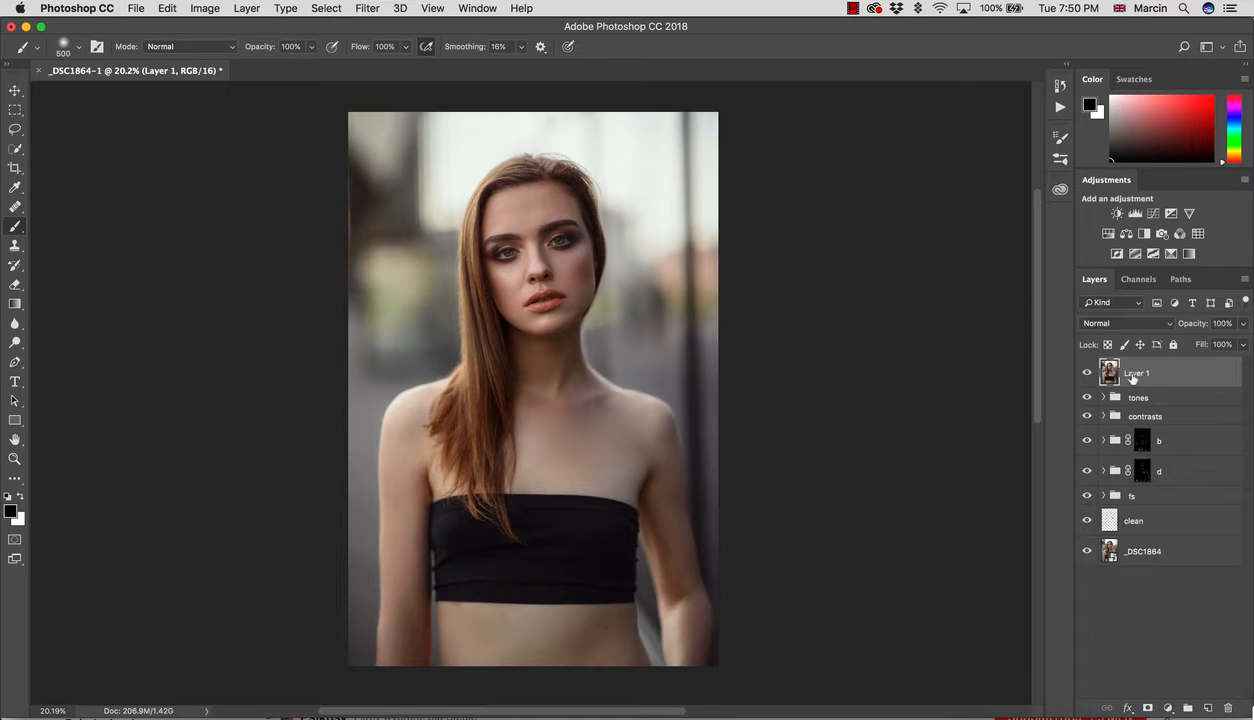
{"action": "double_click", "coordinate": [1136, 372]}
{"action": "type", "text": "stamp"}
{"action": "key", "text": "Return"}
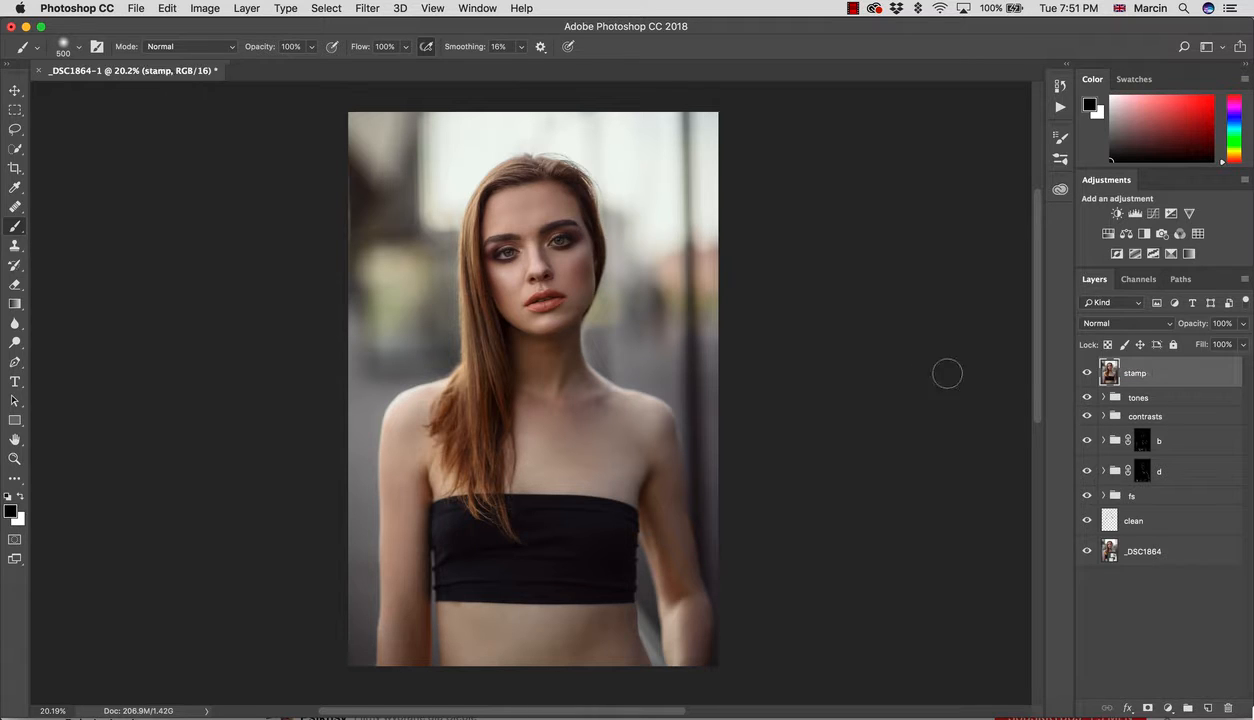
{"action": "right_click", "coordinate": [1159, 375]}
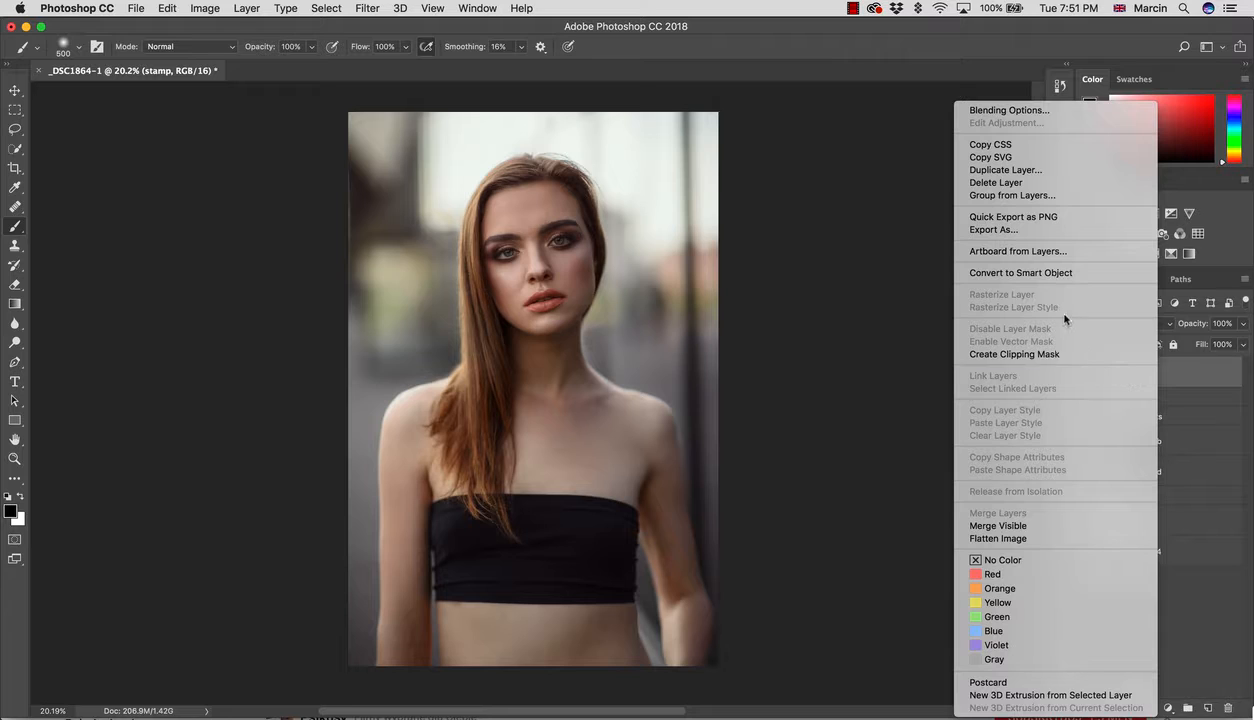
{"action": "left_click", "coordinate": [1028, 273]}
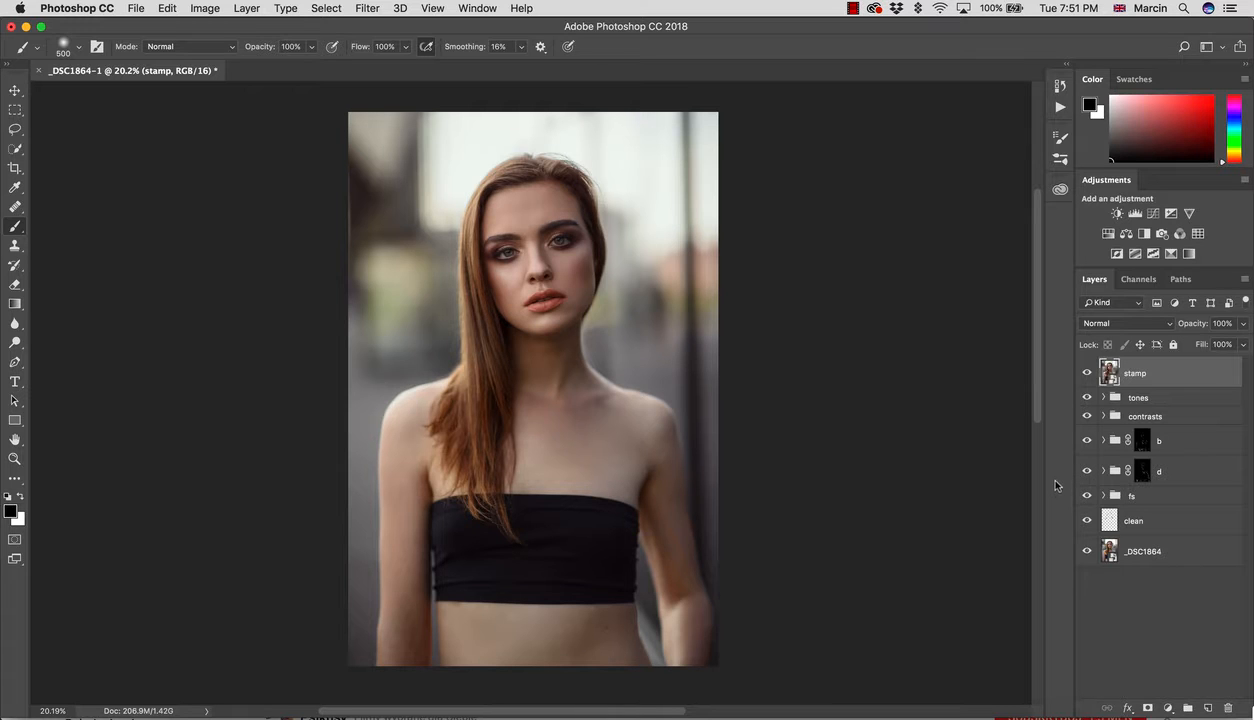
Step: Start a Camera Raw filter on the stamp layer with Contrast at 0, Highlights at +13 and Blacks at -8
{"action": "left_click", "coordinate": [369, 10]}
{"action": "left_click", "coordinate": [390, 101]}
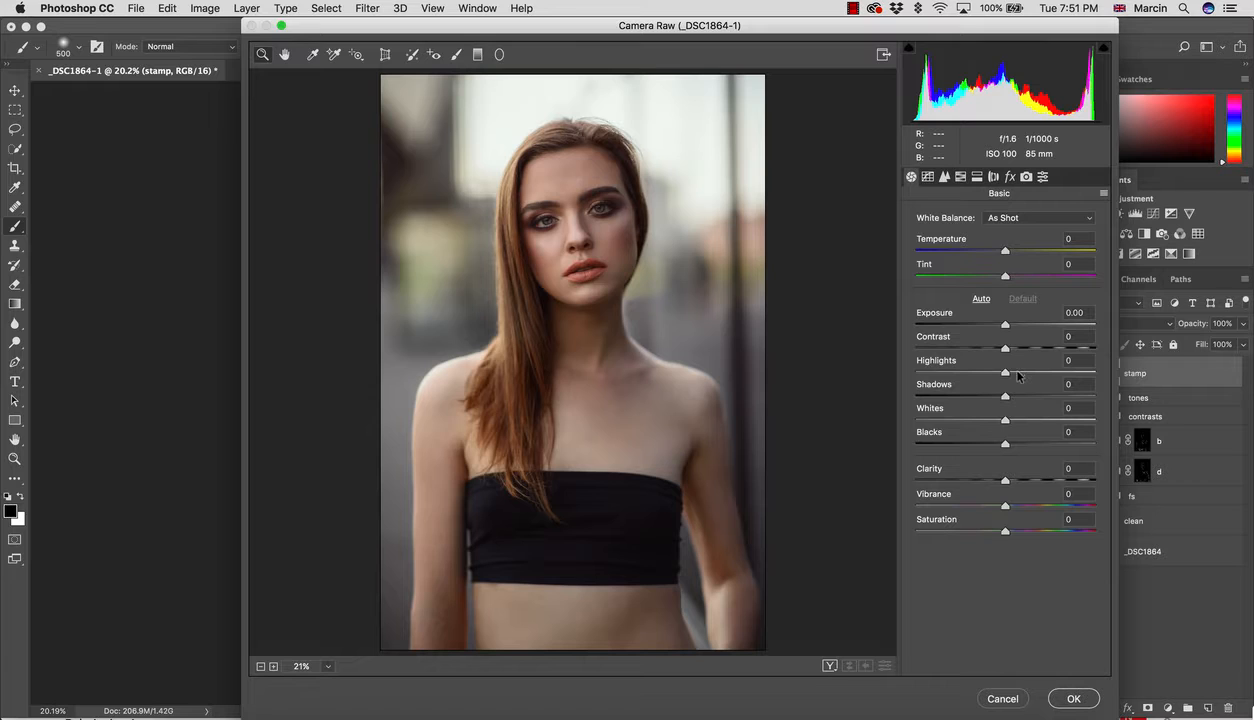
{"action": "left_click_drag", "start_coordinate": [1029, 349], "coordinate": [1039, 351]}
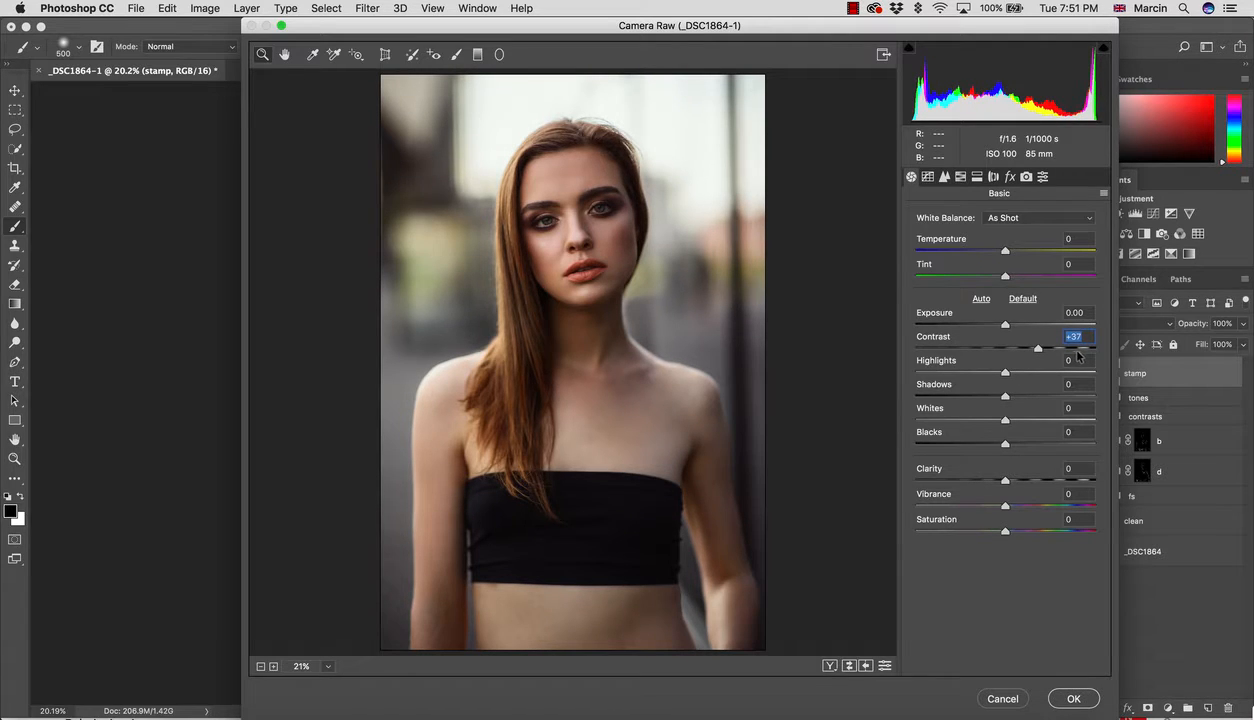
{"action": "type", "text": "0"}
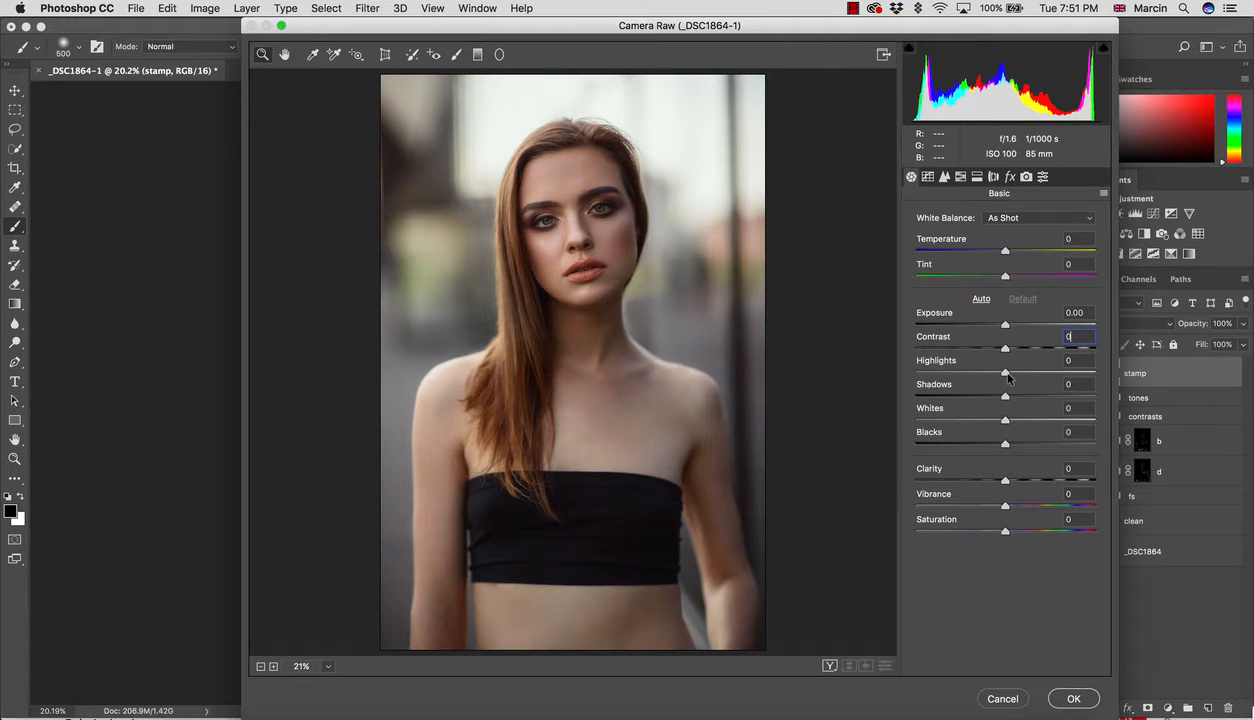
{"action": "mouse_move", "coordinate": [1007, 375]}
{"action": "left_mouse_down"}
{"action": "mouse_move", "coordinate": [1018, 374]}
{"action": "mouse_move", "coordinate": [1005, 397]}
{"action": "left_mouse_up"}
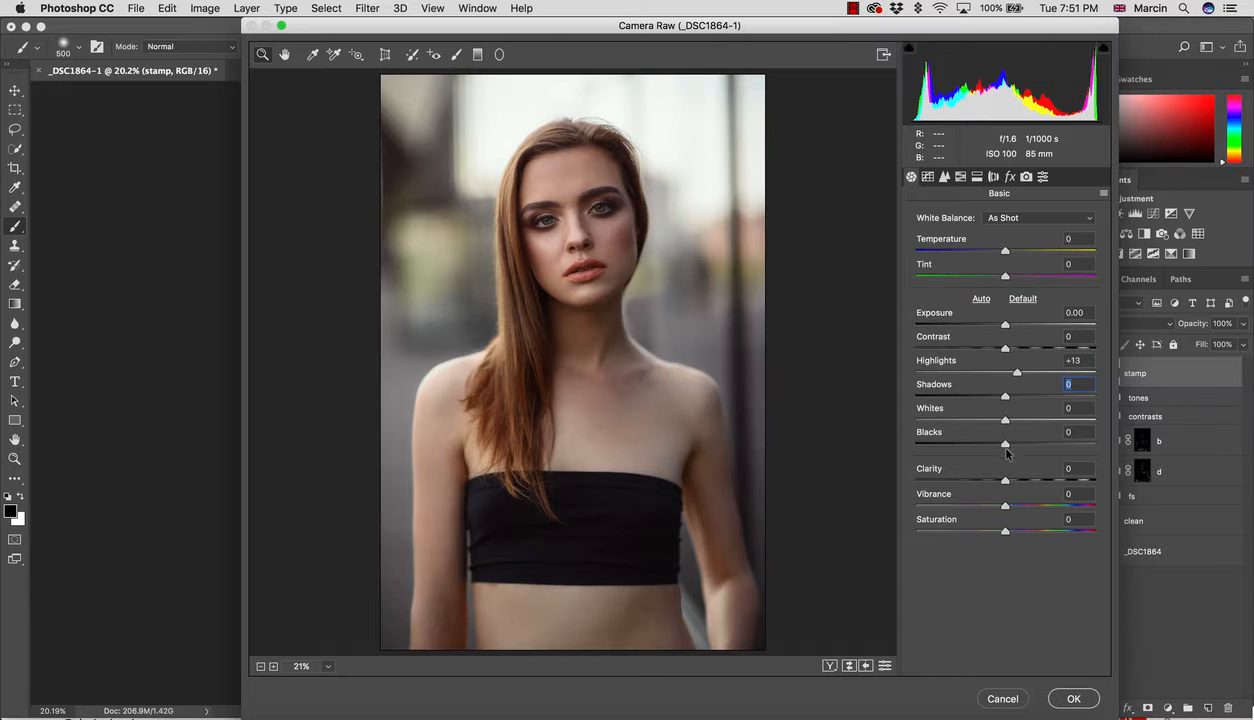
{"action": "mouse_move", "coordinate": [1005, 446]}
{"action": "left_mouse_down"}
{"action": "mouse_move", "coordinate": [957, 446]}
{"action": "mouse_move", "coordinate": [997, 443]}
{"action": "left_mouse_up"}
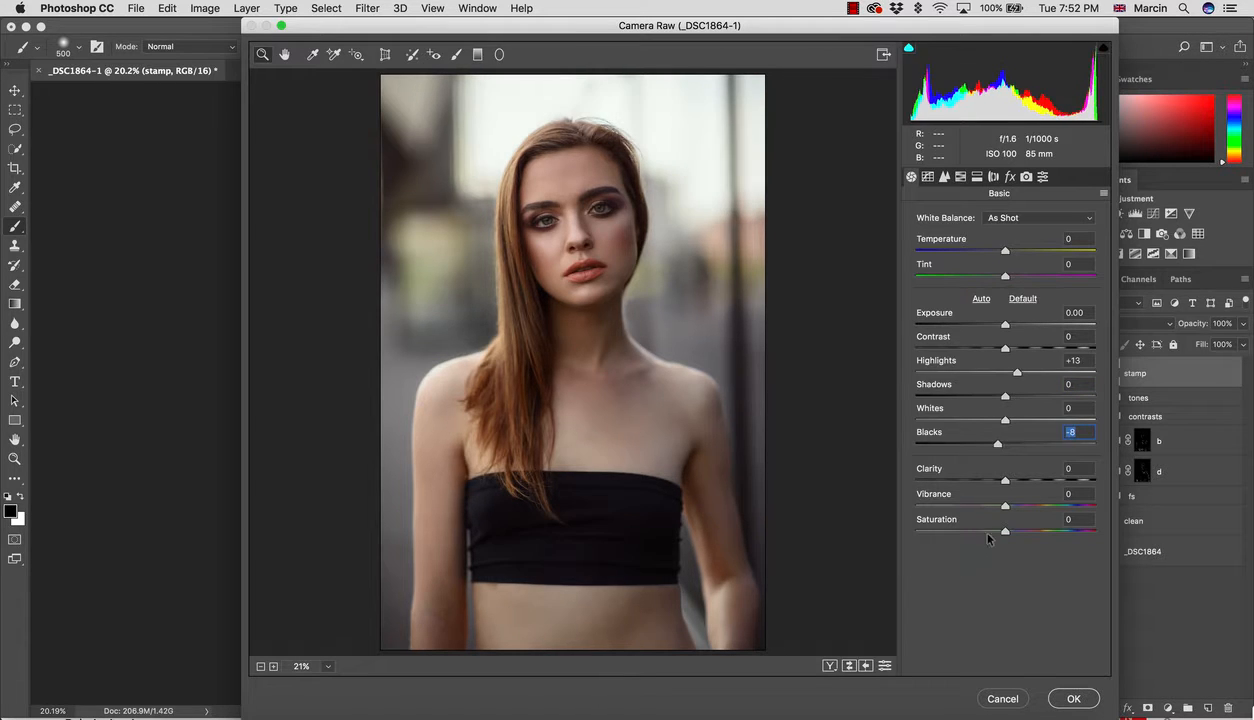
Step: Compare the portrait with and without the Highlights and Blacks adjustments using the before/after preview
{"action": "key", "text": "p"}
{"action": "key", "text": "p"}
{"action": "key", "text": "p"}
{"action": "key", "text": "p"}
{"action": "key", "text": "p"}
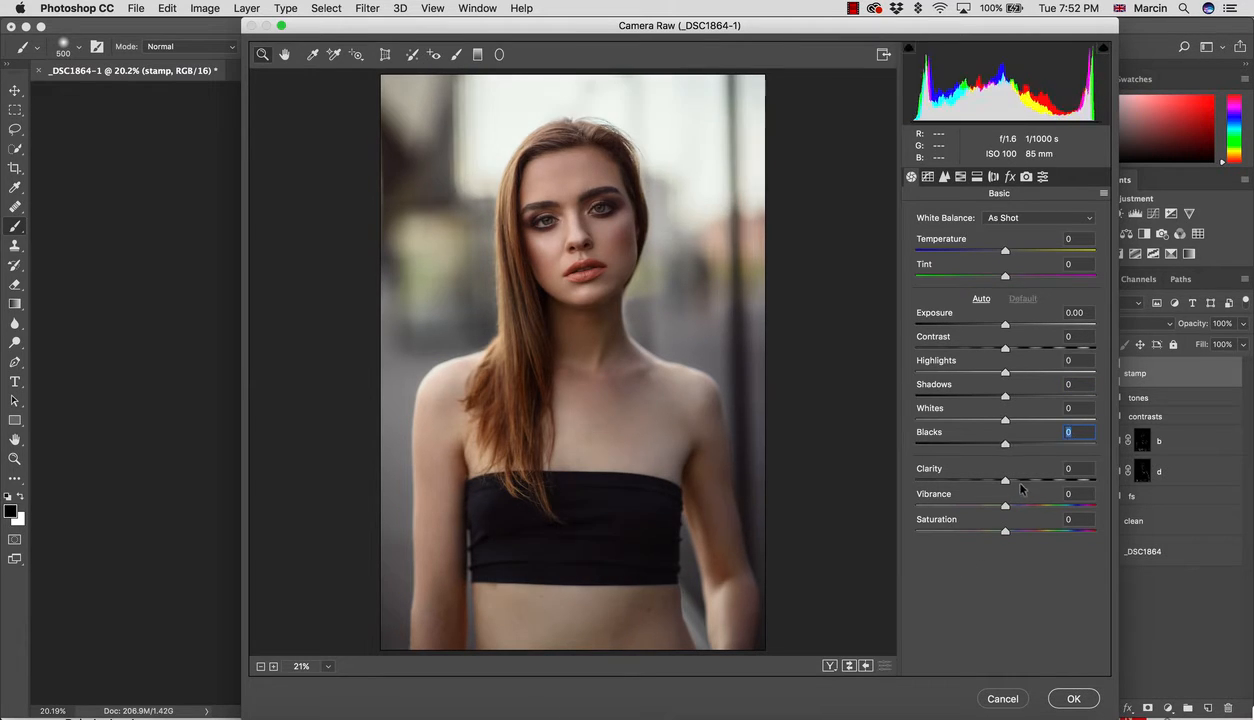
{"action": "key", "text": "p"}
{"action": "key", "text": "p"}
{"action": "key", "text": "p"}
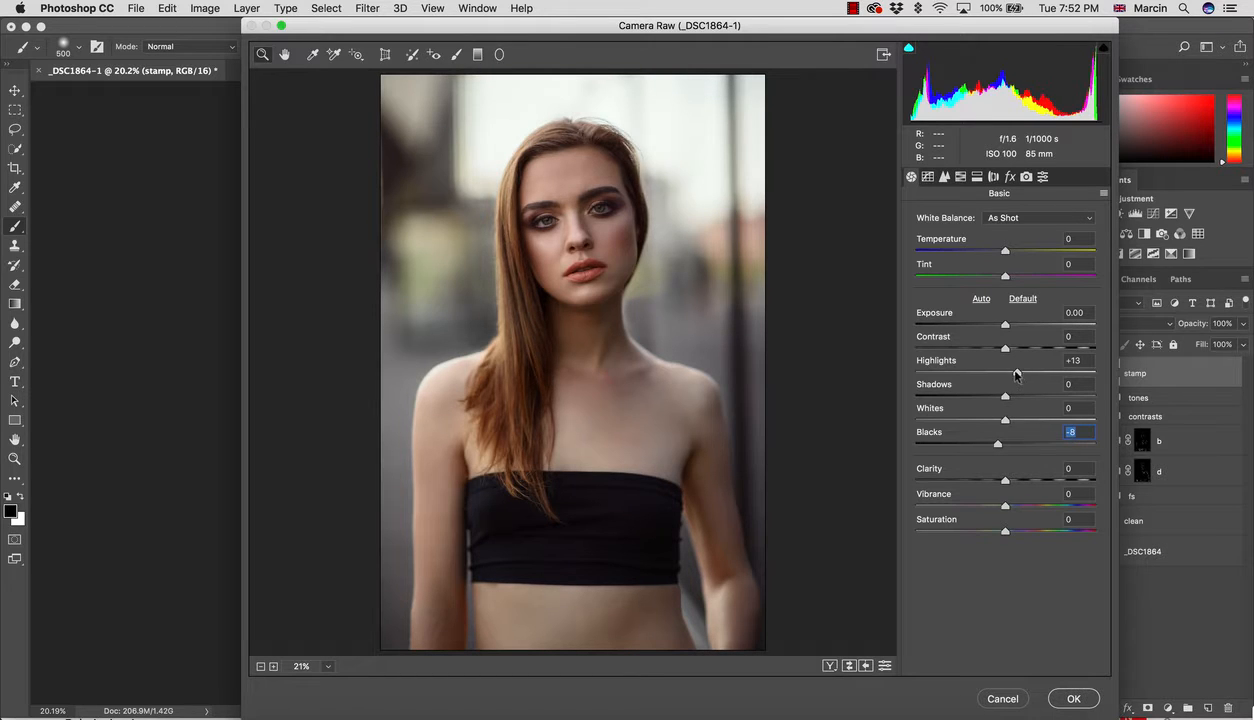
Step: Try Highlights at +16 and +15, and return the setting to +13
{"action": "left_click_drag", "start_coordinate": [1016, 374], "coordinate": [1018, 380]}
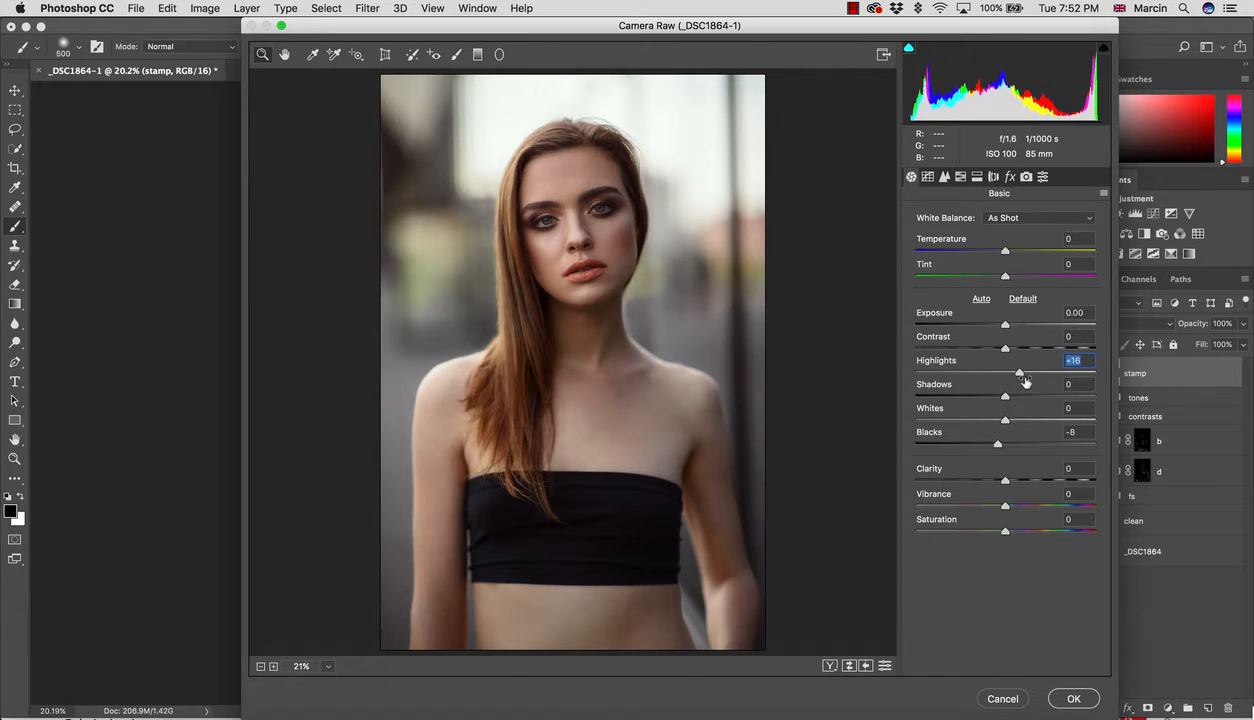
{"action": "type", "text": "15"}
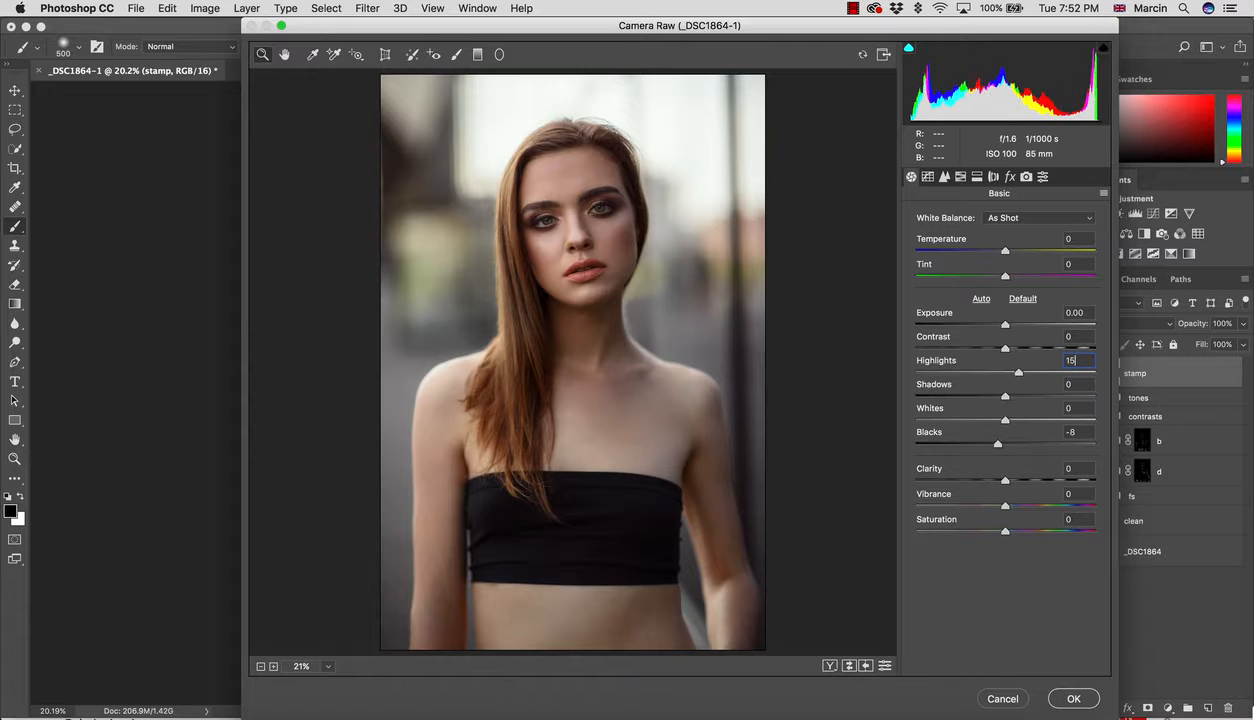
{"action": "key", "text": "Return"}
{"action": "type", "text": "3"}
{"action": "key", "text": "Return"}
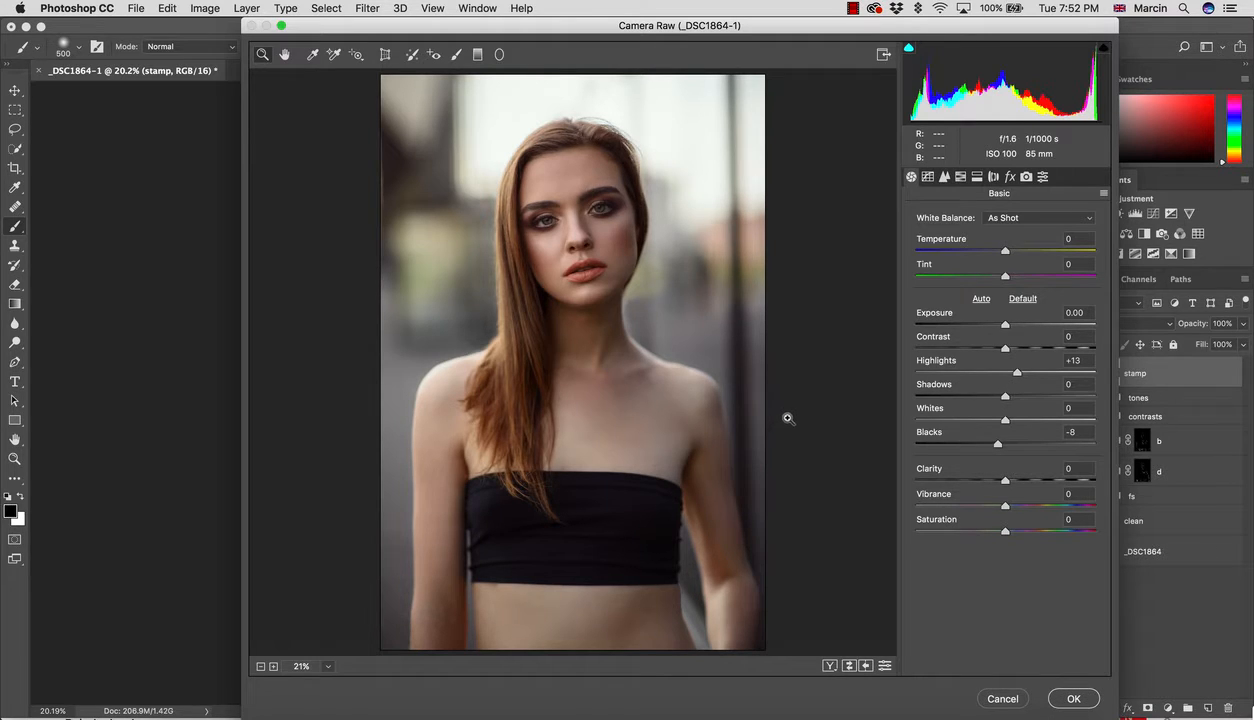
Step: Shift the Reds hue slightly toward orange in the HSL adjustments and lower Highlights to +9 in the basic adjustments
{"action": "left_click", "coordinate": [964, 178]}
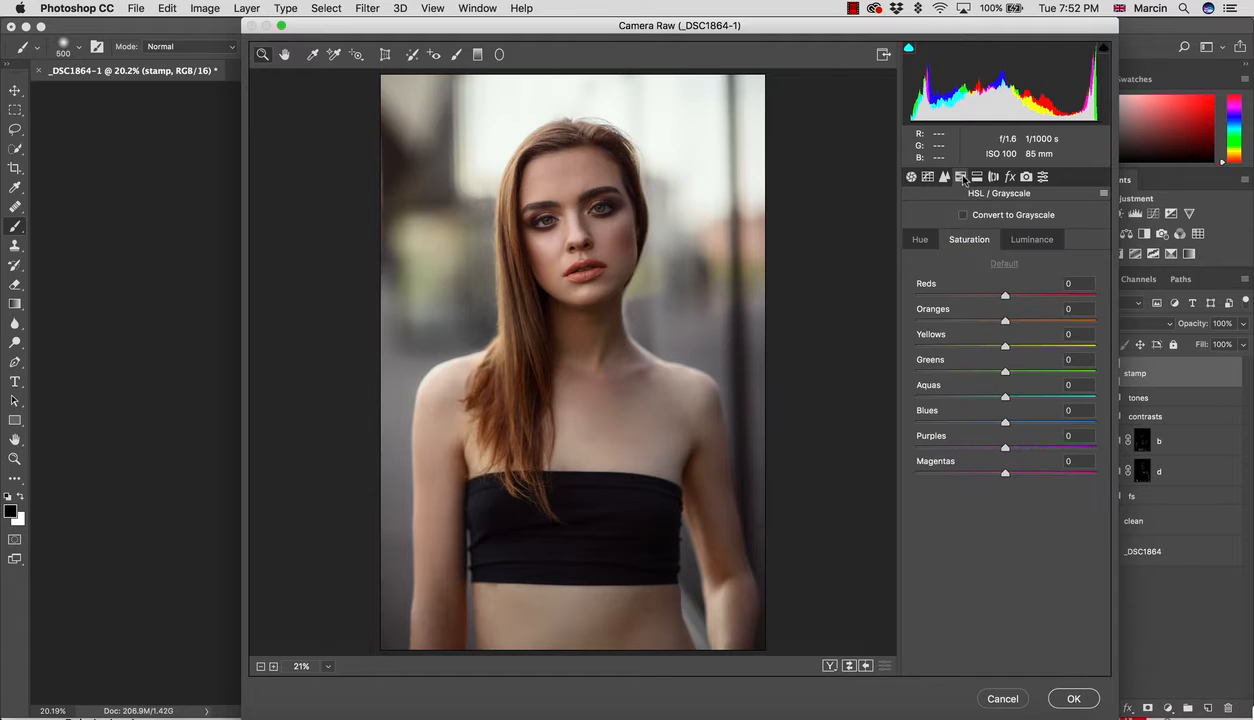
{"action": "left_click", "coordinate": [920, 243]}
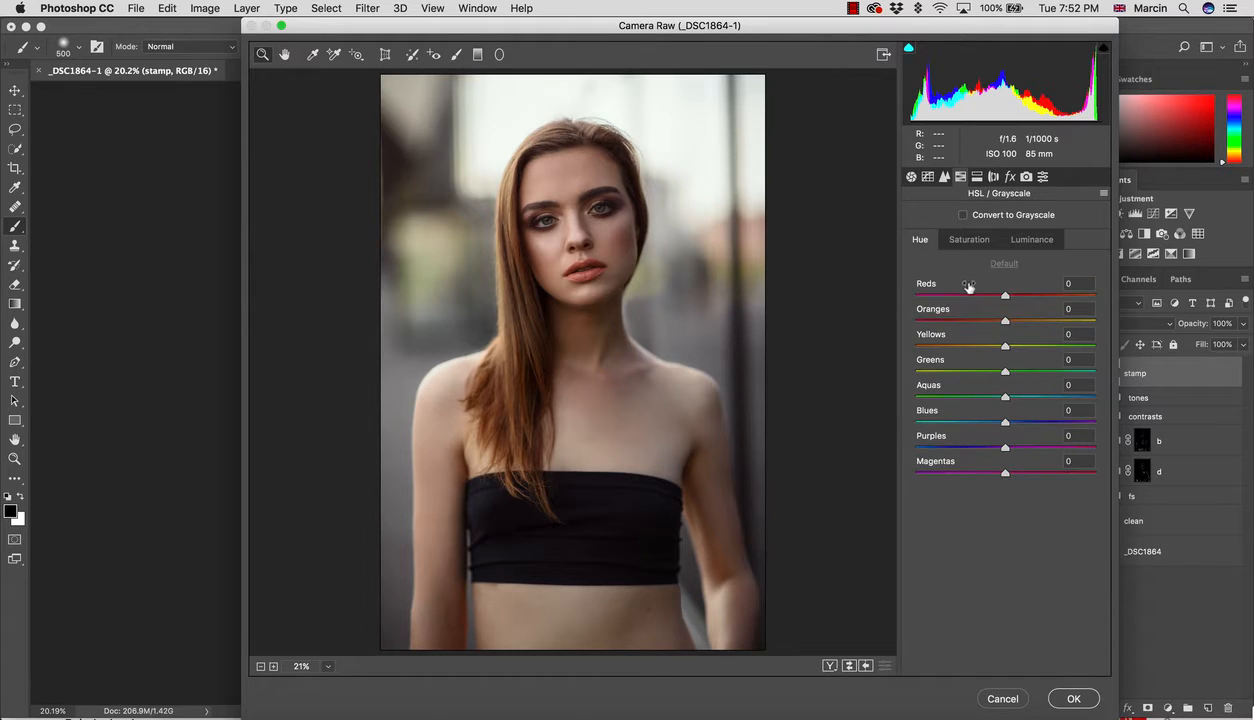
{"action": "mouse_move", "coordinate": [1006, 296]}
{"action": "left_mouse_down"}
{"action": "mouse_move", "coordinate": [965, 285]}
{"action": "mouse_move", "coordinate": [1010, 293]}
{"action": "left_mouse_up"}
{"action": "left_click", "coordinate": [910, 177]}
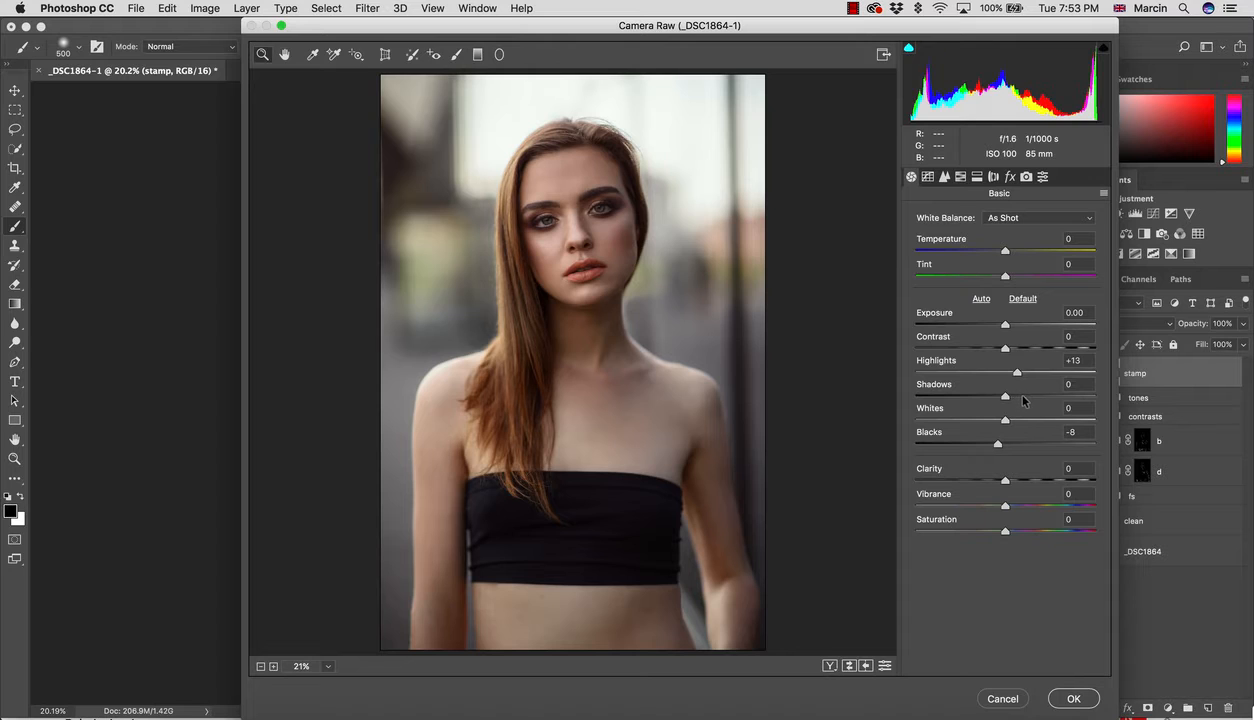
{"action": "left_click_drag", "start_coordinate": [1017, 372], "coordinate": [1005, 395]}
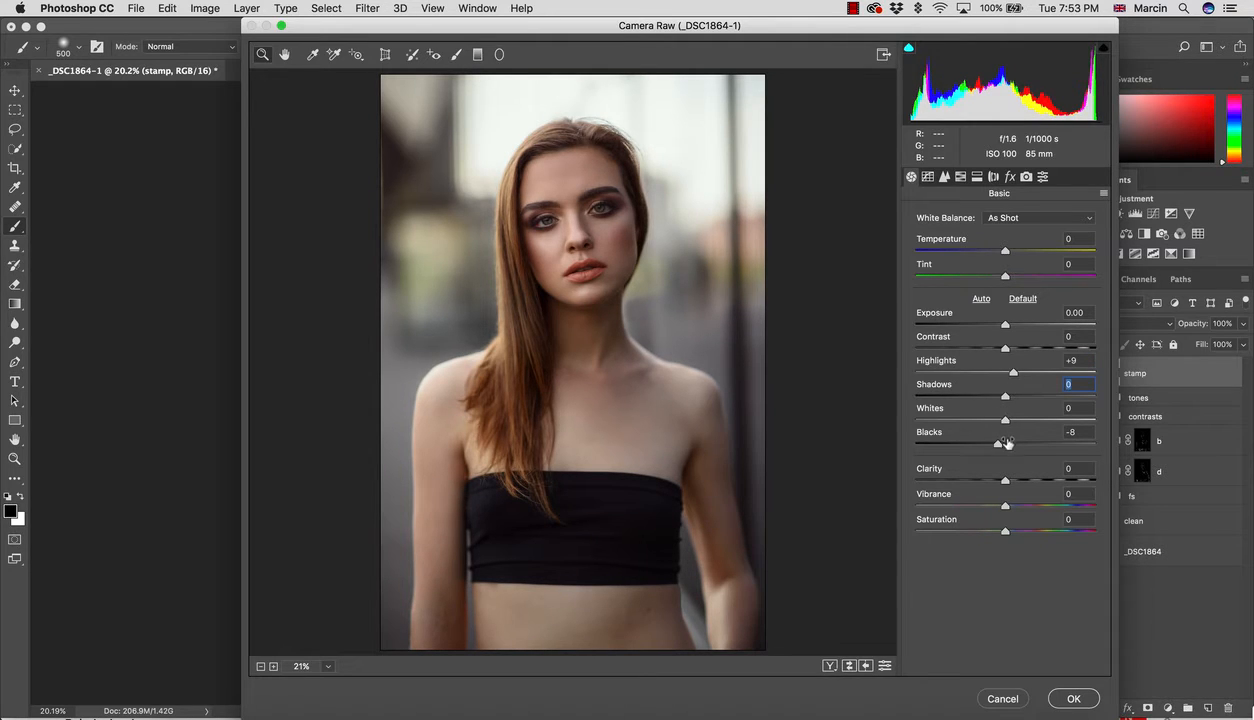
Step: Enlarge the portrait in the Transform settings to a Scale slightly above 127 with Offset Y at -11.0, and apply the filter
{"action": "left_click", "coordinate": [385, 54]}
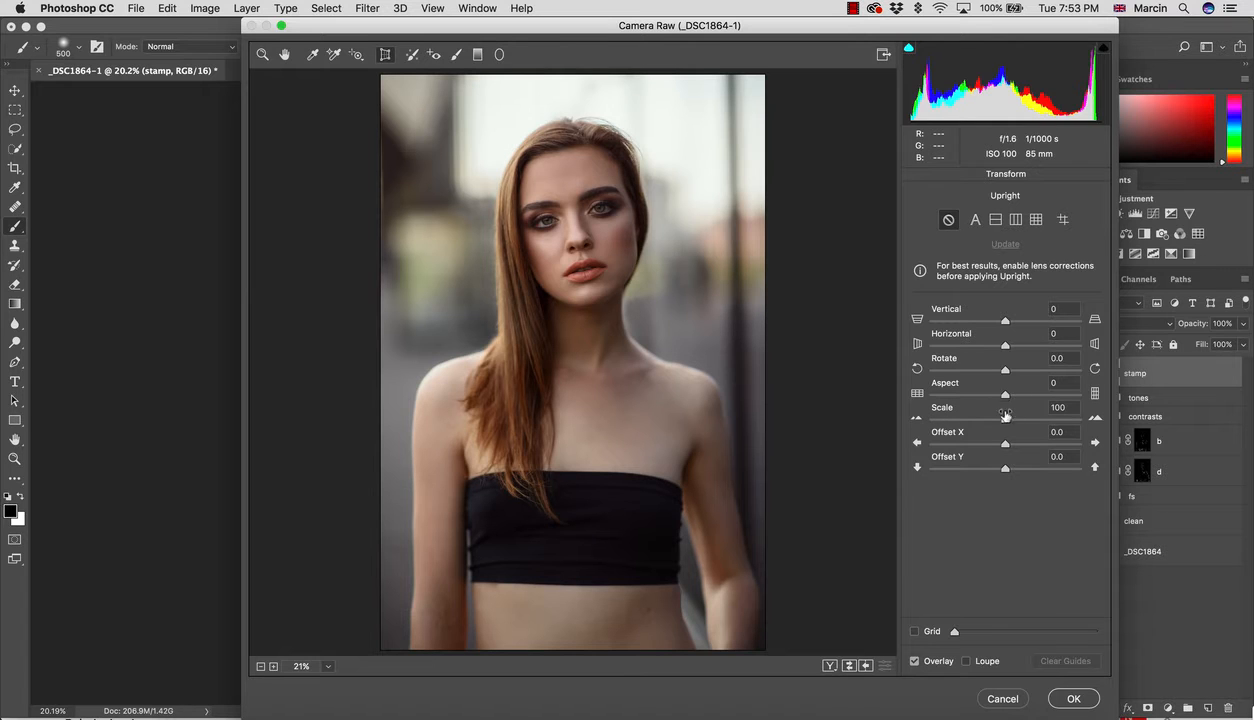
{"action": "left_click_drag", "start_coordinate": [1008, 424], "coordinate": [1047, 407]}
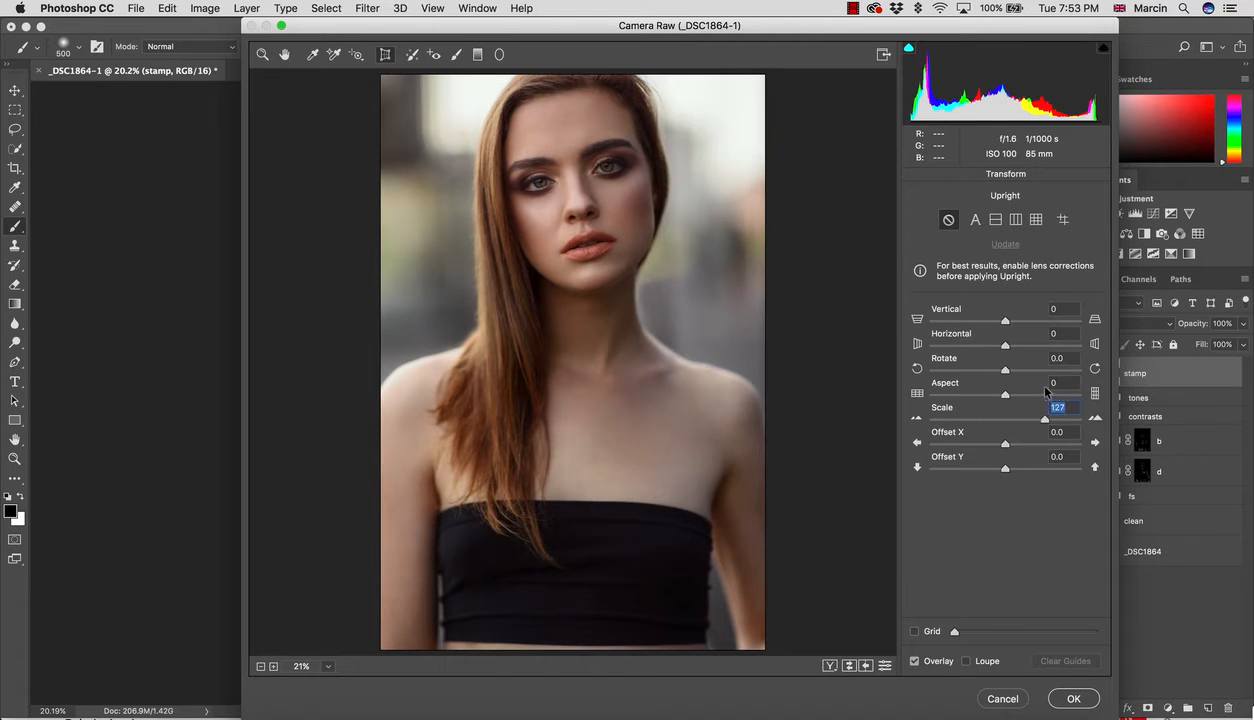
{"action": "left_click_drag", "start_coordinate": [1005, 474], "coordinate": [998, 473]}
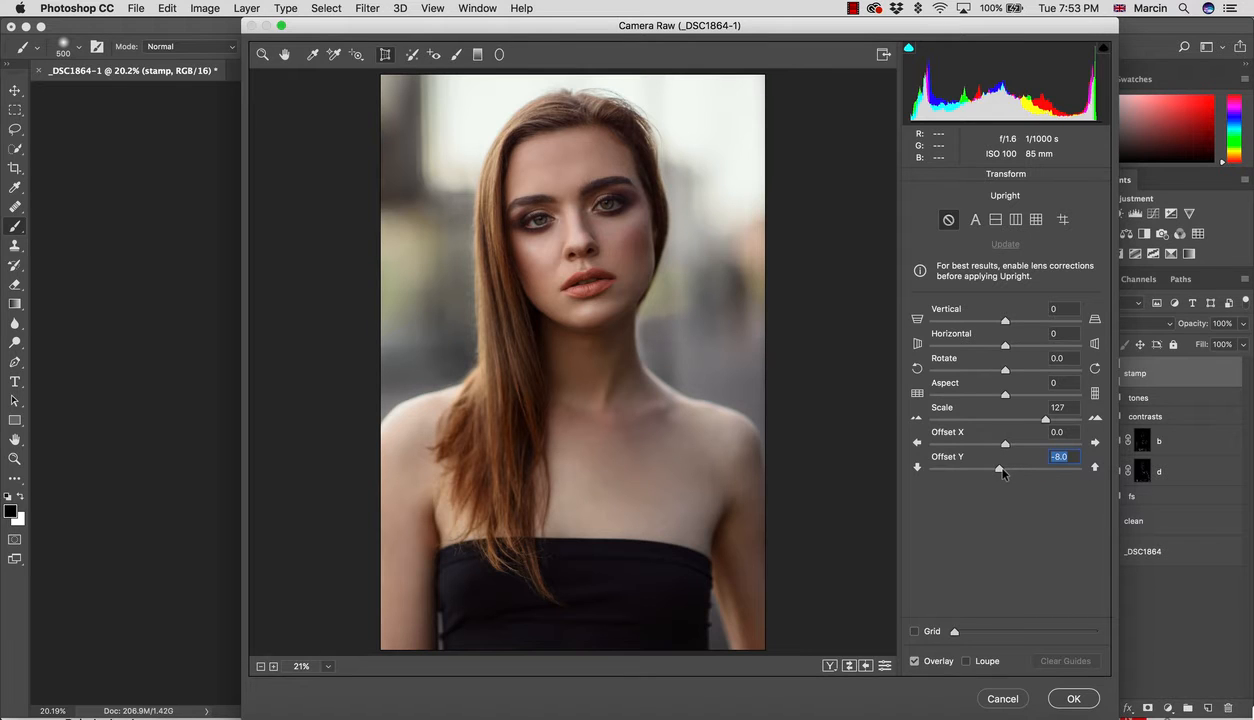
{"action": "left_click_drag", "start_coordinate": [1003, 474], "coordinate": [1000, 474]}
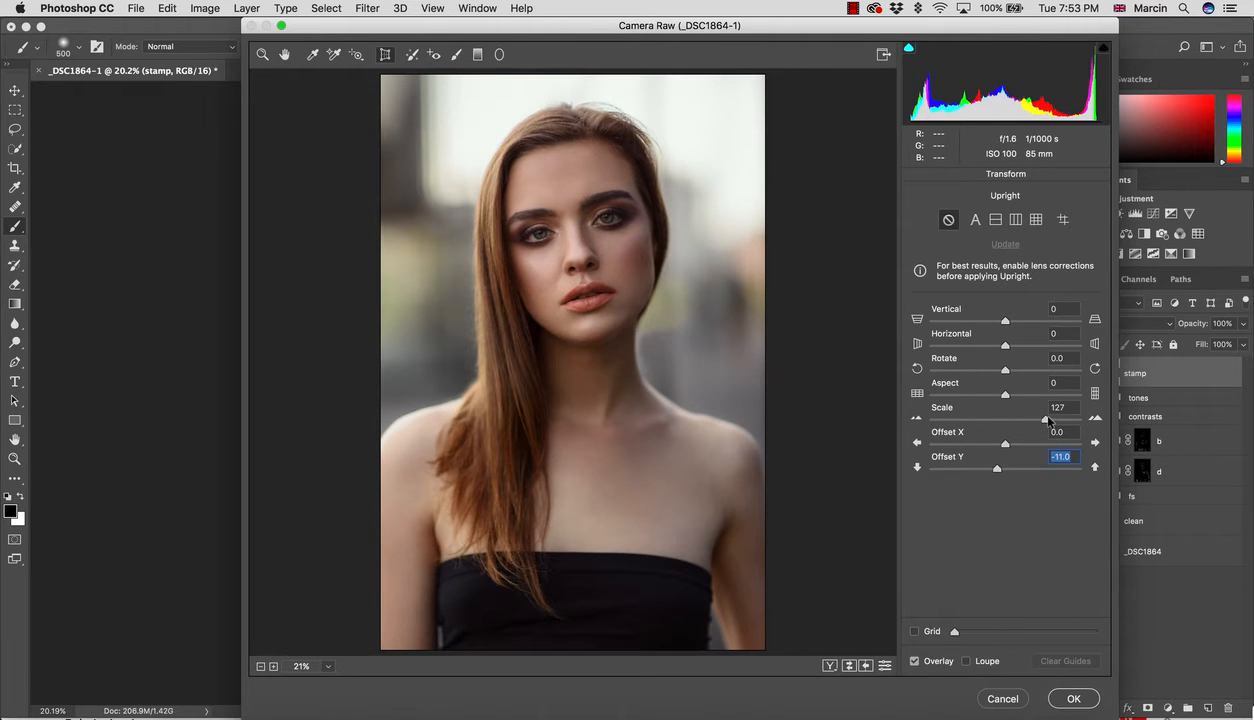
{"action": "left_click_drag", "start_coordinate": [1047, 418], "coordinate": [1055, 420]}
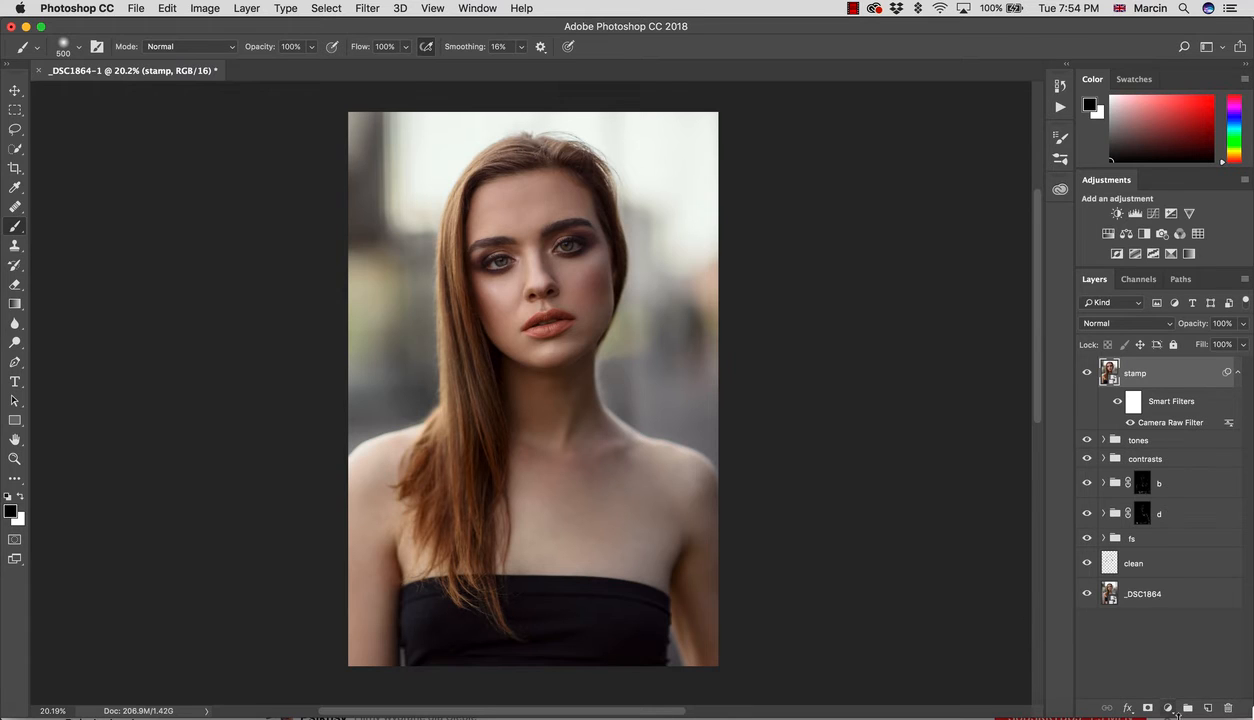
Step: Add a new empty layer named noise above the stamp layer
{"action": "left_click", "coordinate": [1210, 711]}
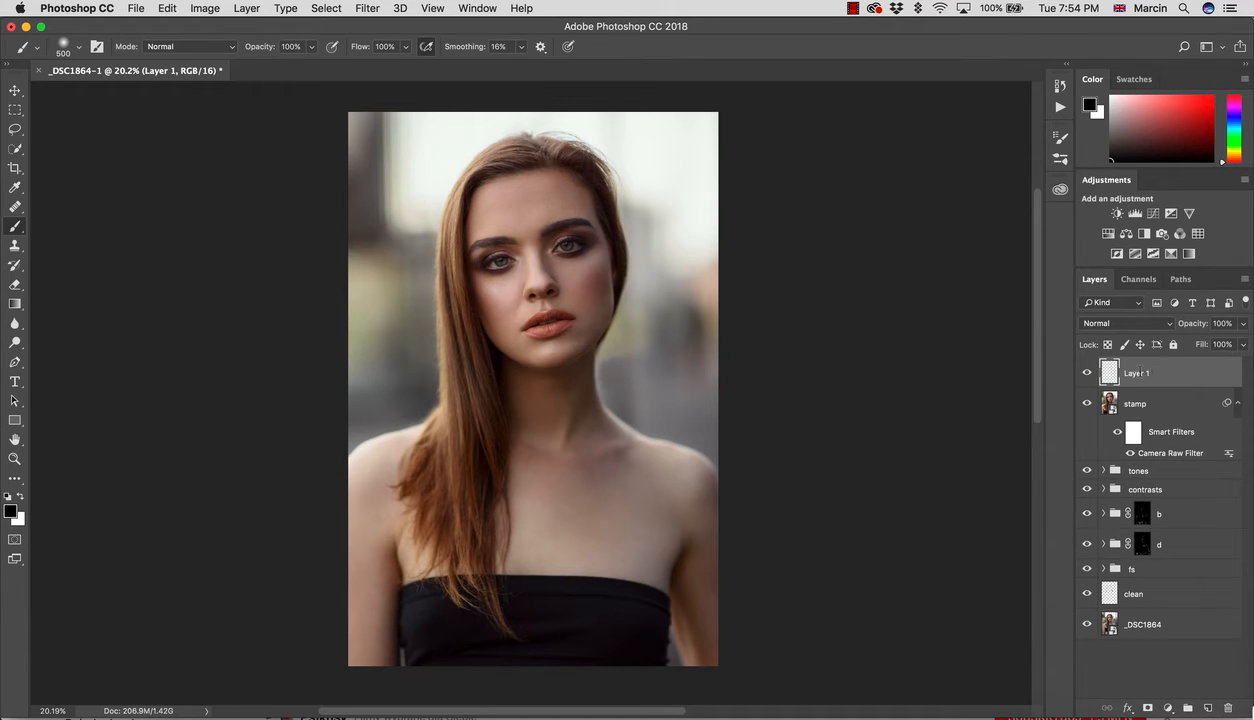
{"action": "type", "text": "noise"}
{"action": "key", "text": "Return"}
Step: Fill the noise layer with 50% Gray at 100% opacity and set its blending mode to Soft Light
{"action": "left_click", "coordinate": [168, 9]}
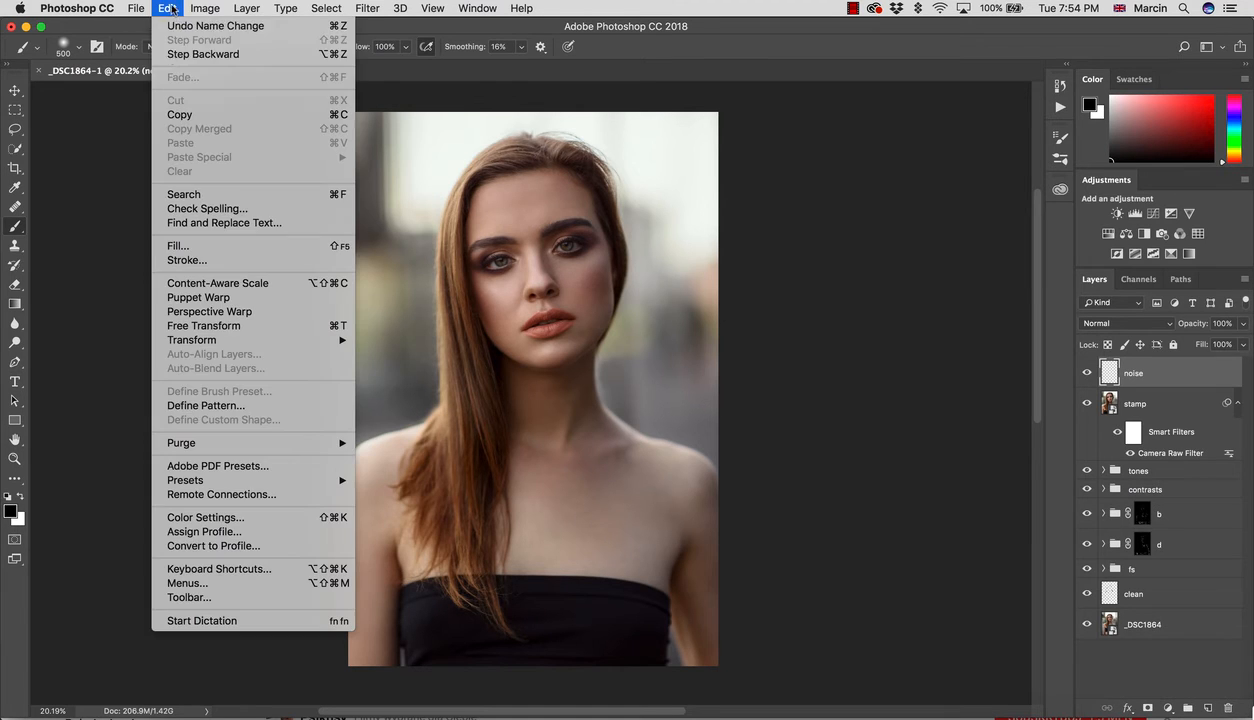
{"action": "left_click", "coordinate": [200, 246]}
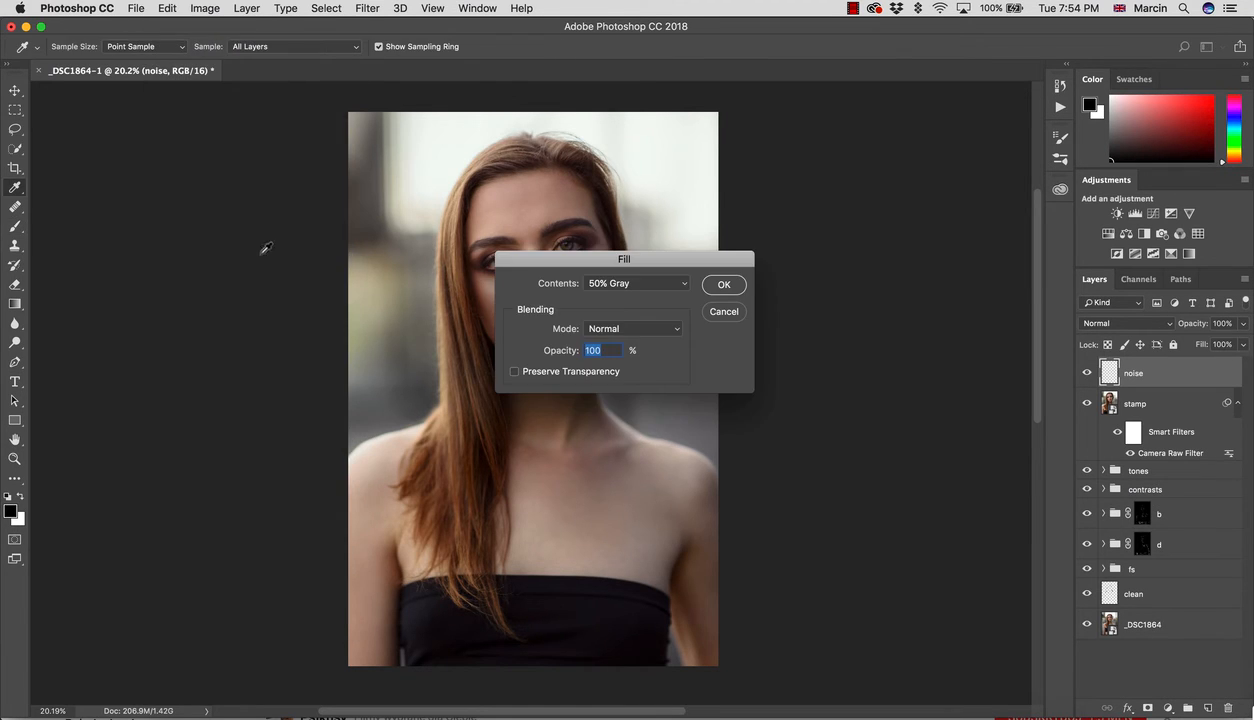
{"action": "left_click", "coordinate": [724, 285]}
{"action": "left_click", "coordinate": [1093, 323]}
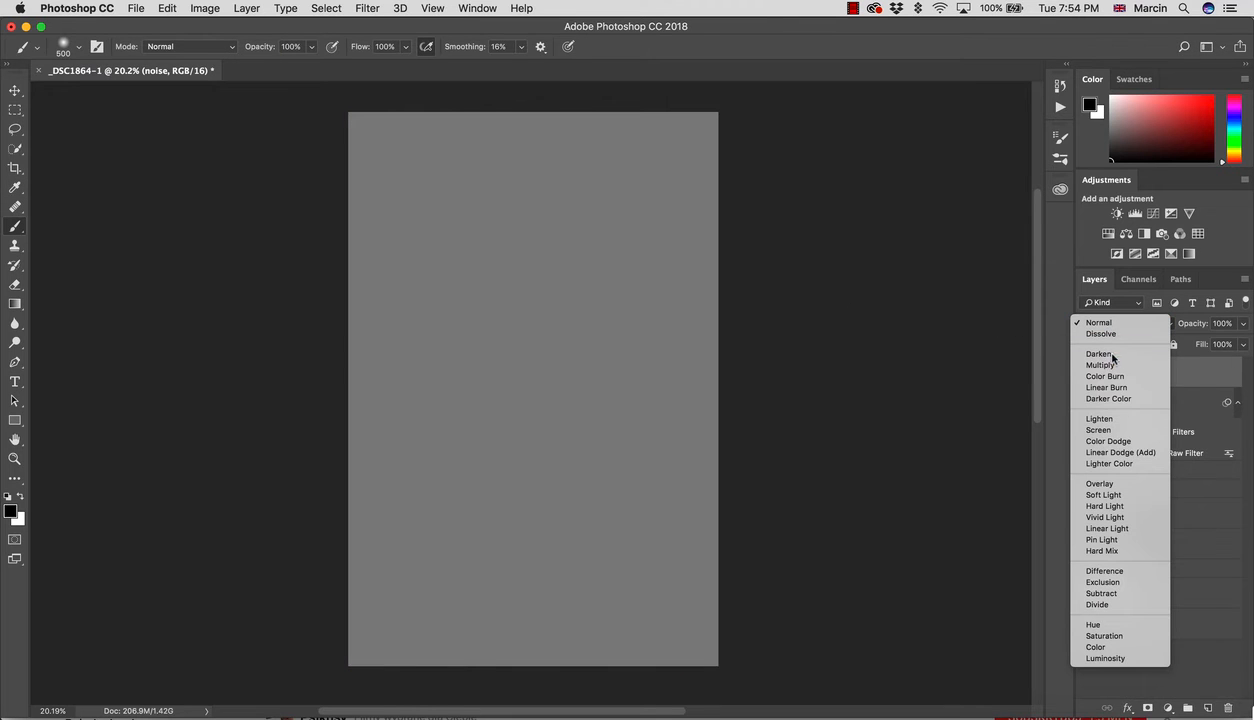
{"action": "left_click", "coordinate": [1103, 495]}
Step: Add monochromatic Gaussian noise to the gray layer, trying amounts of 15% and 20% and applying 12%
{"action": "key", "text": "z"}
{"action": "left_click_drag", "start_coordinate": [512, 270], "coordinate": [532, 272]}
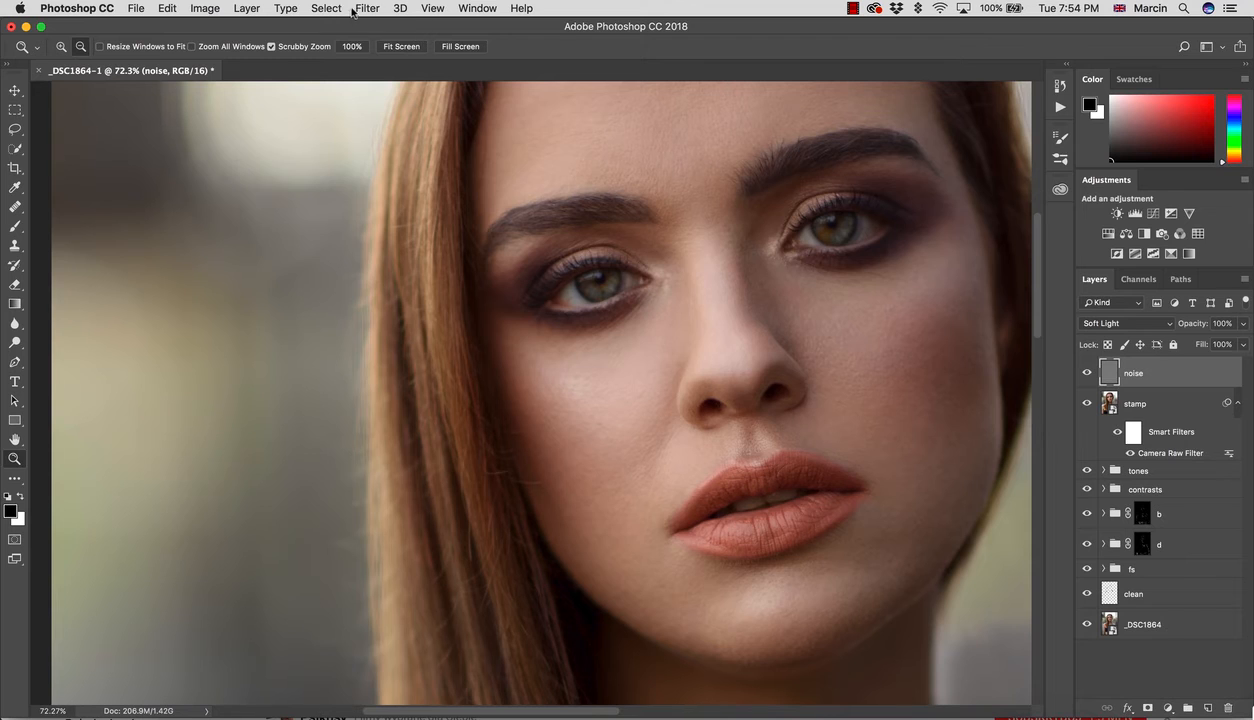
{"action": "left_click", "coordinate": [353, 10]}
{"action": "mouse_move", "coordinate": [429, 228]}
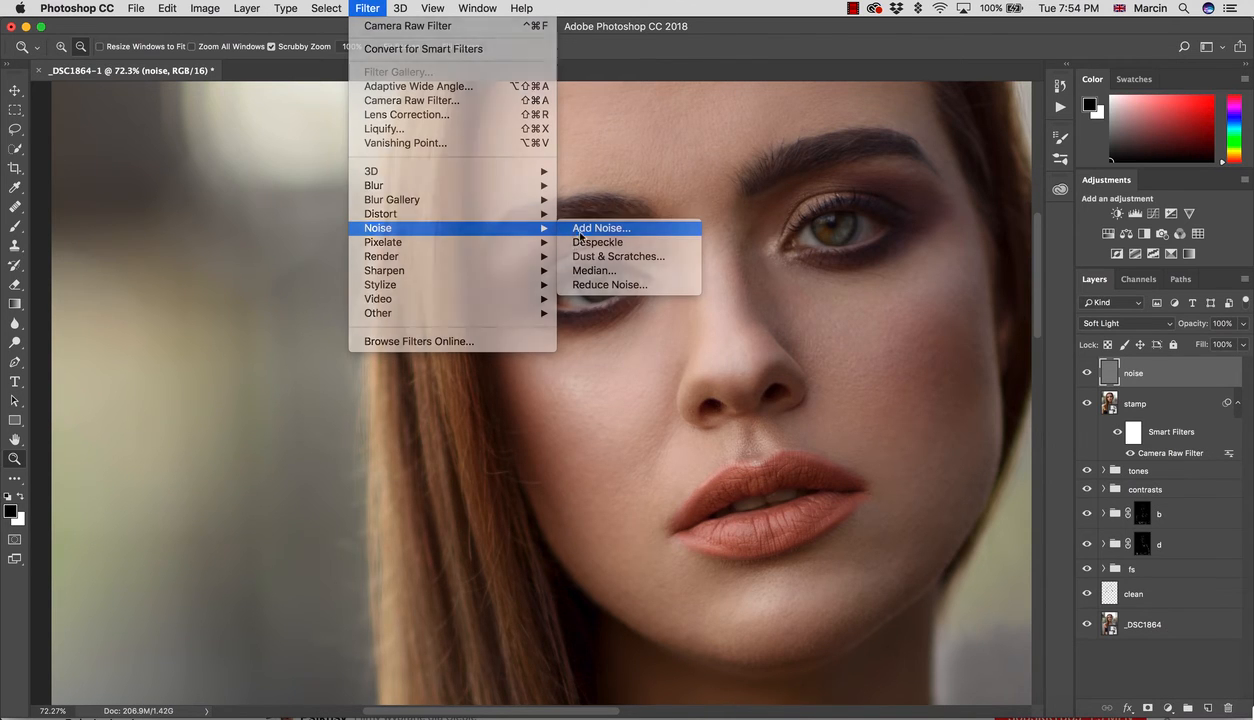
{"action": "left_click", "coordinate": [580, 232]}
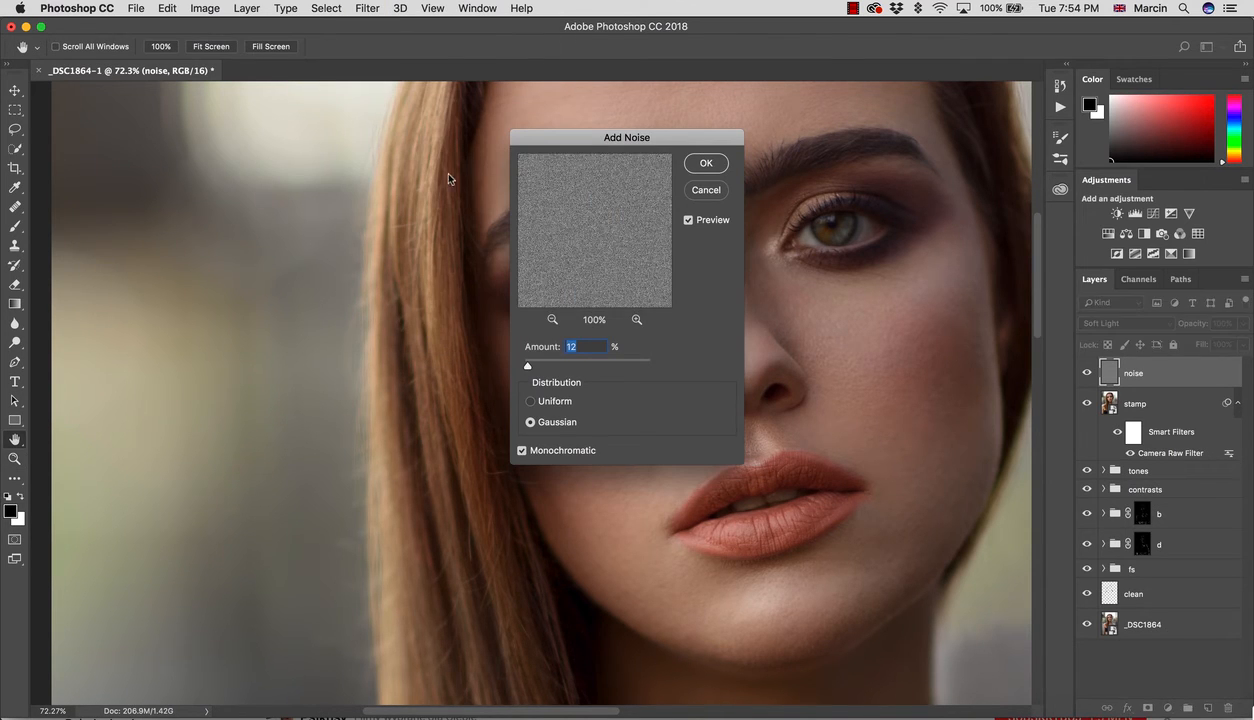
{"action": "left_click_drag", "start_coordinate": [582, 151], "coordinate": [277, 220]}
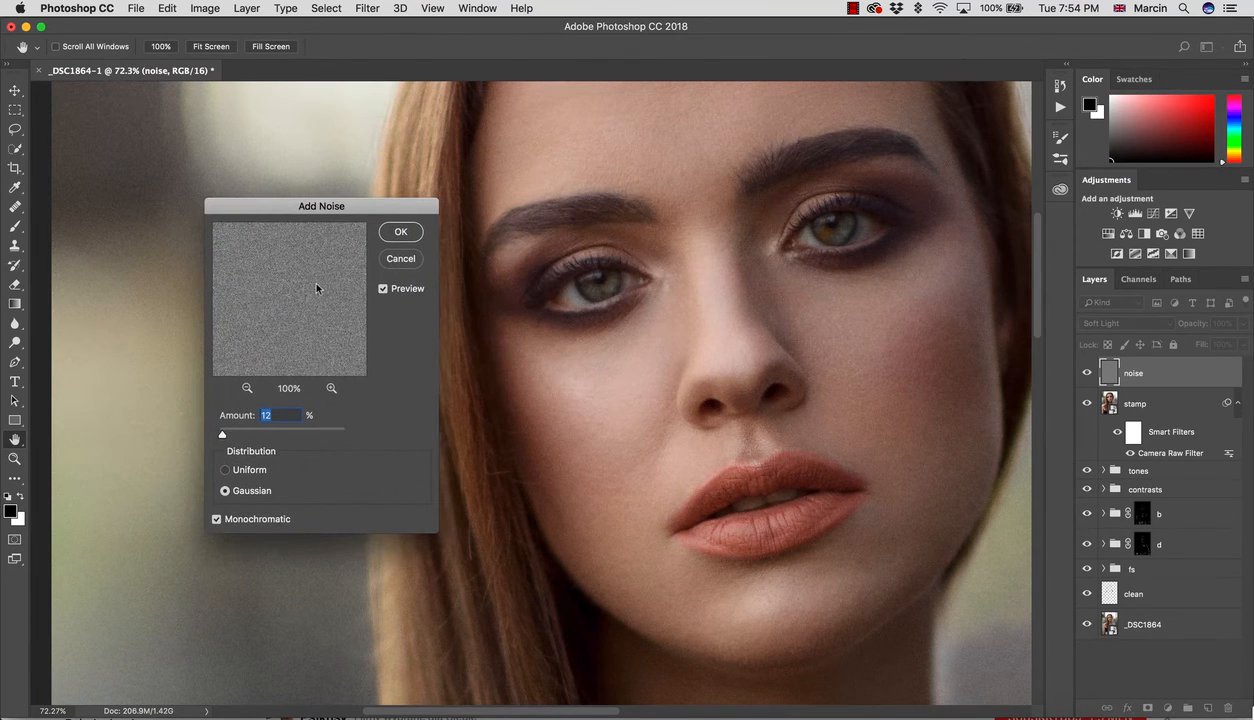
{"action": "type", "text": "15"}
{"action": "left_click", "coordinate": [240, 413]}
{"action": "type", "text": "20"}
{"action": "key", "text": "BackSpace"}
{"action": "key", "text": "BackSpace"}
{"action": "type", "text": "12"}
{"action": "left_click", "coordinate": [400, 231]}
Step: Soften the noise layer with a Gaussian Blur of 0.2 pixels and reduce the layer's opacity to 70%
{"action": "left_click", "coordinate": [367, 9]}
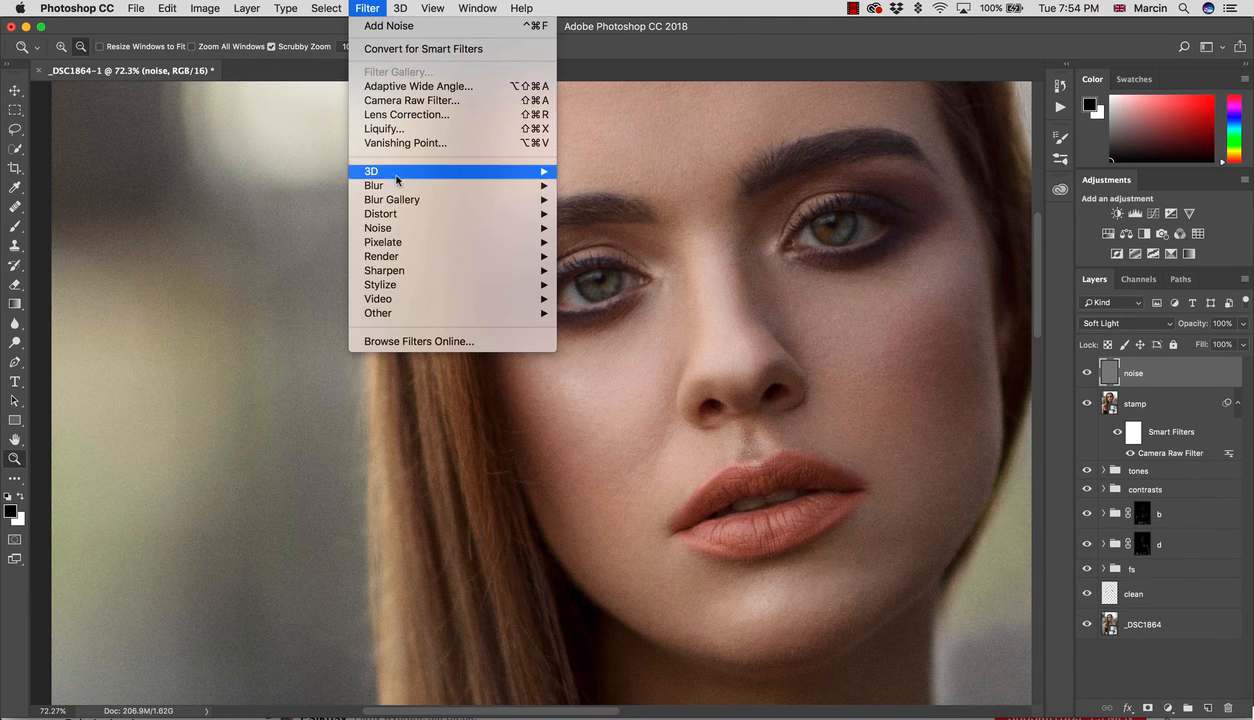
{"action": "mouse_move", "coordinate": [484, 188]}
{"action": "left_click", "coordinate": [591, 244]}
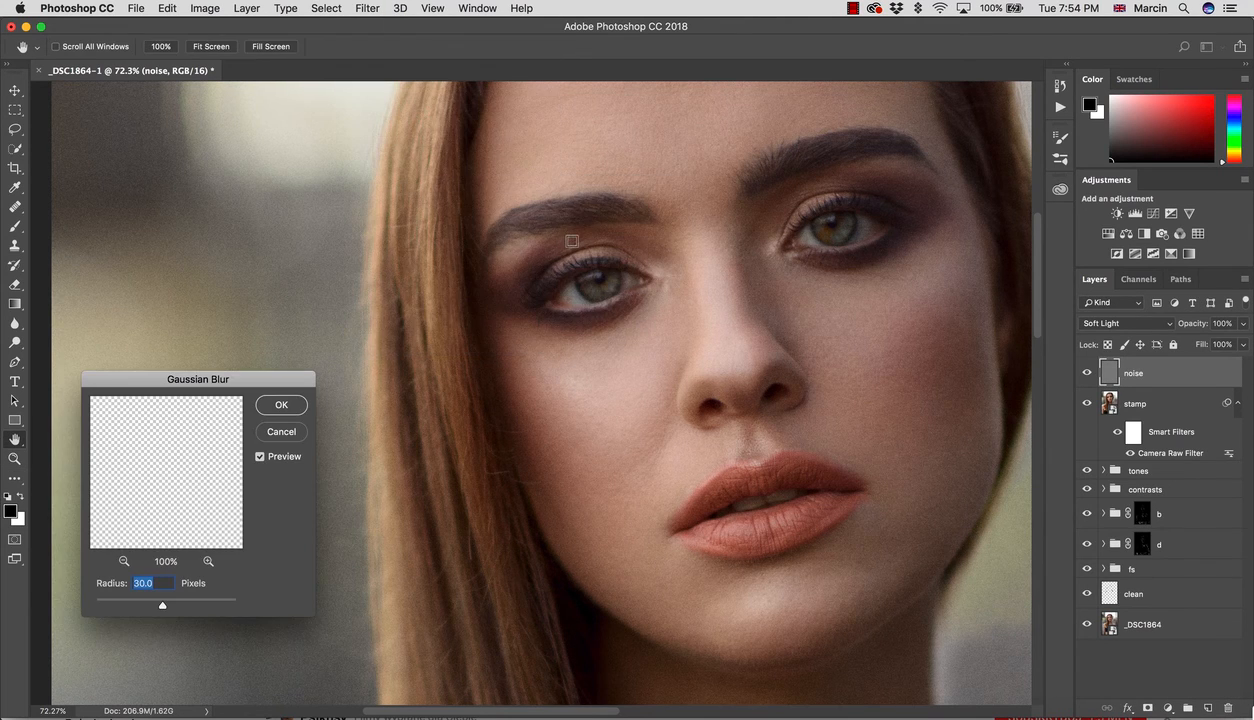
{"action": "type", "text": "0.2"}
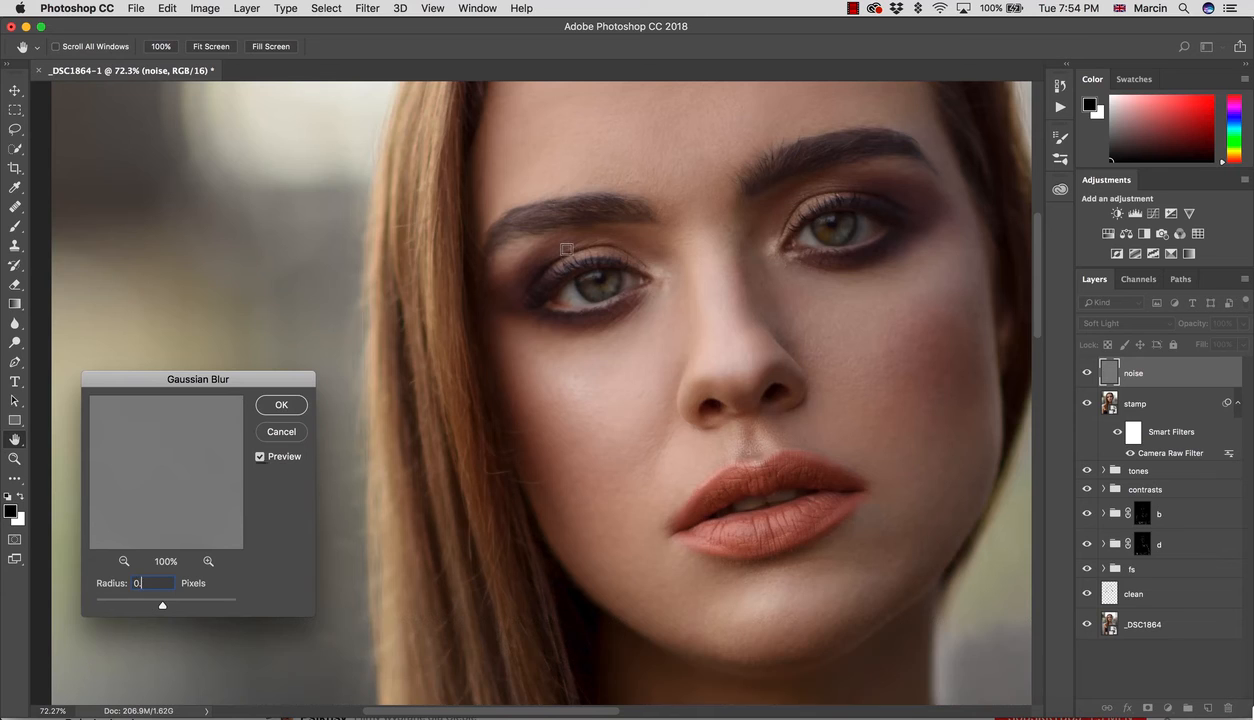
{"action": "left_click", "coordinate": [281, 408]}
{"action": "left_click", "coordinate": [1219, 323]}
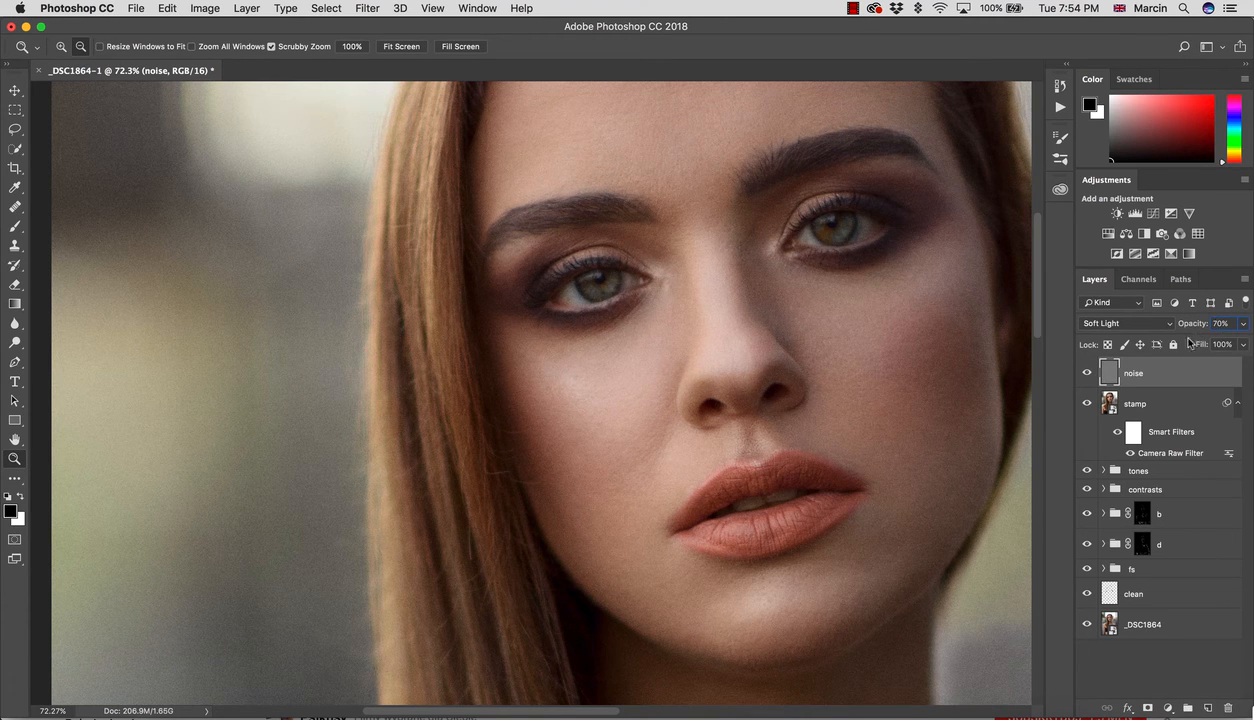
Step: Toggle the noise layer's visibility to compare the portrait with and without grain, and leave the layer hidden
{"action": "left_click", "coordinate": [1087, 373]}
{"action": "left_click", "coordinate": [1087, 373]}
{"action": "left_click", "coordinate": [1086, 374]}
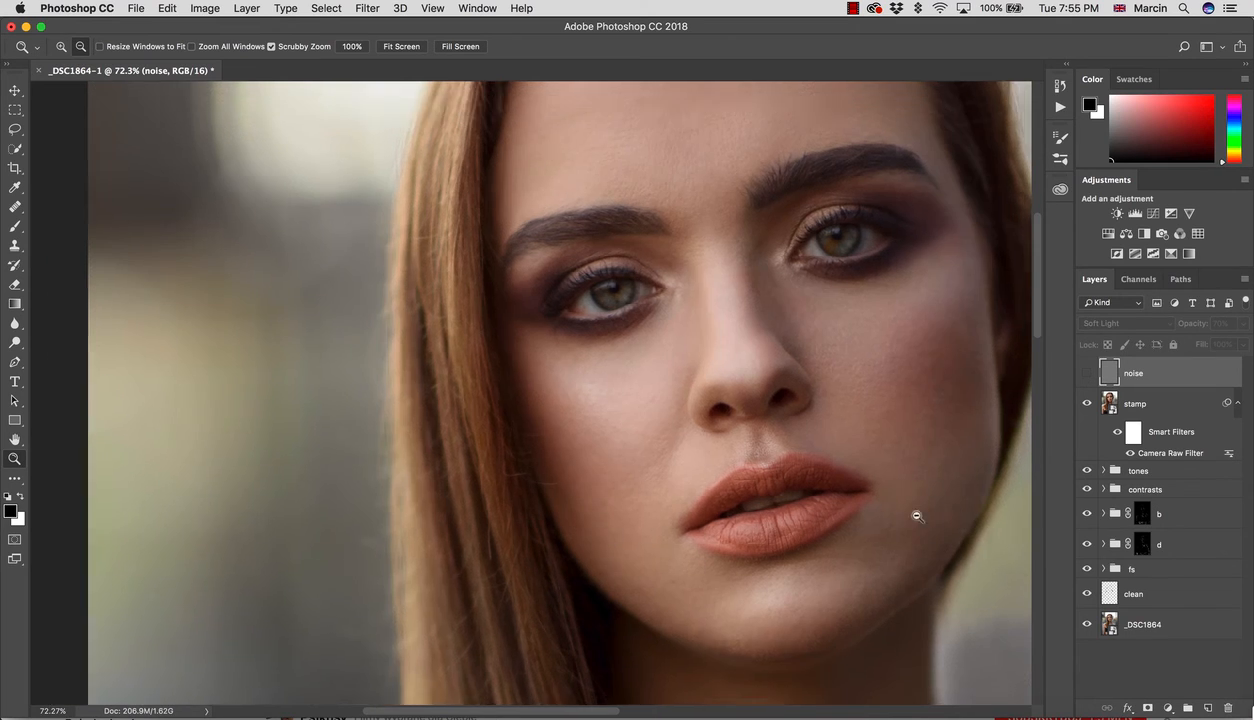
Step: Group all layers from noise down to clean, then hide and show the group to compare the retouch with the original _DSC1864 layer
{"action": "scroll", "coordinate": [930, 577], "scroll_direction": "down", "scroll_amount": 5}
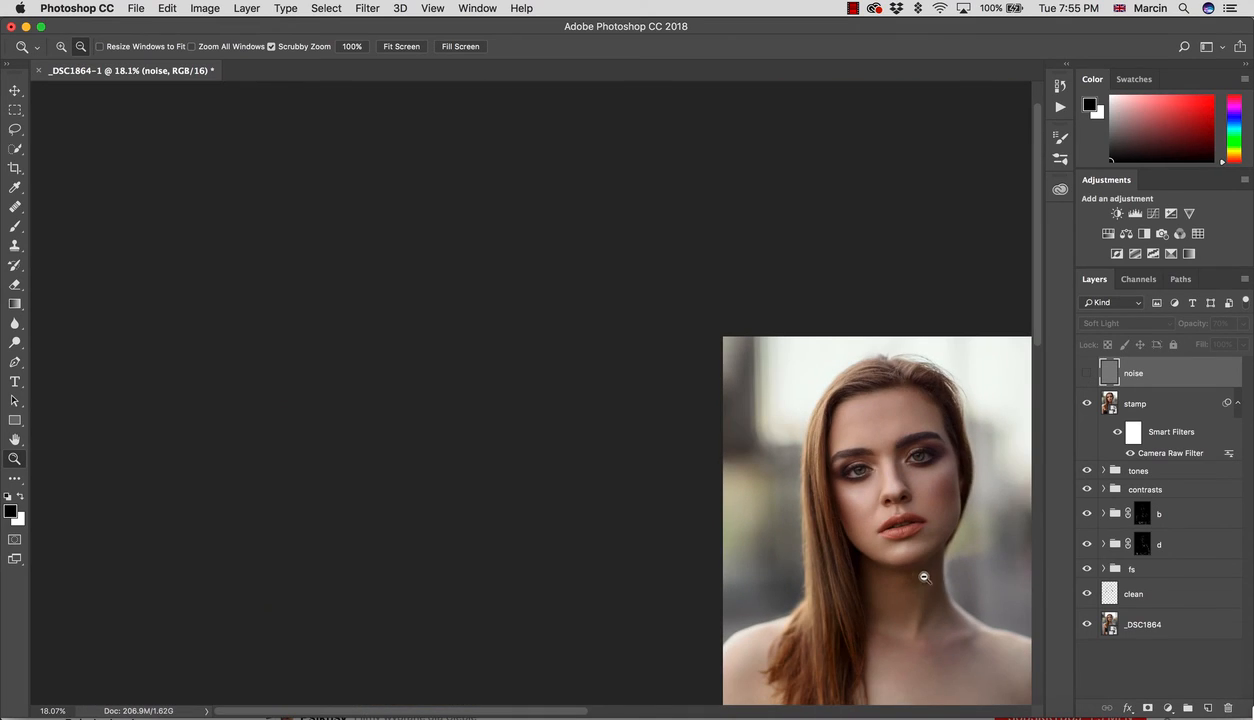
{"action": "left_click", "coordinate": [401, 47]}
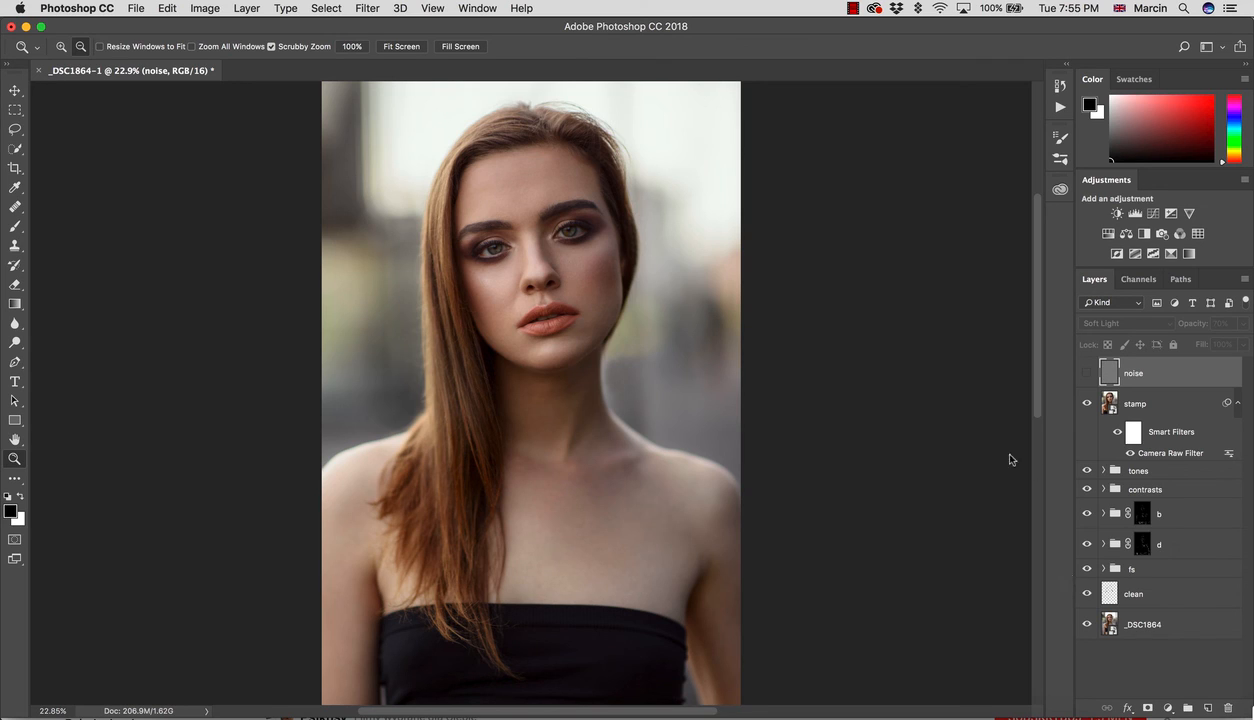
{"action": "left_click", "coordinate": [1189, 594], "text": "shift"}
{"action": "key", "text": "super+g"}
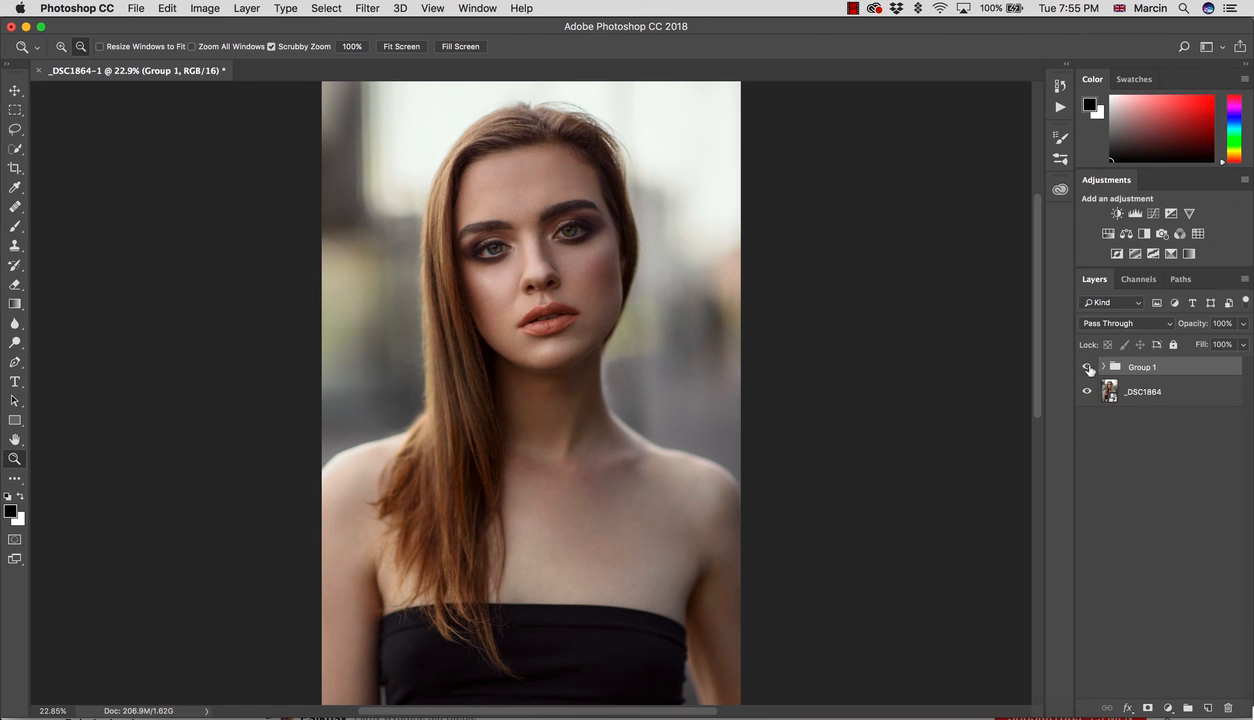
{"action": "left_click", "coordinate": [1087, 367]}
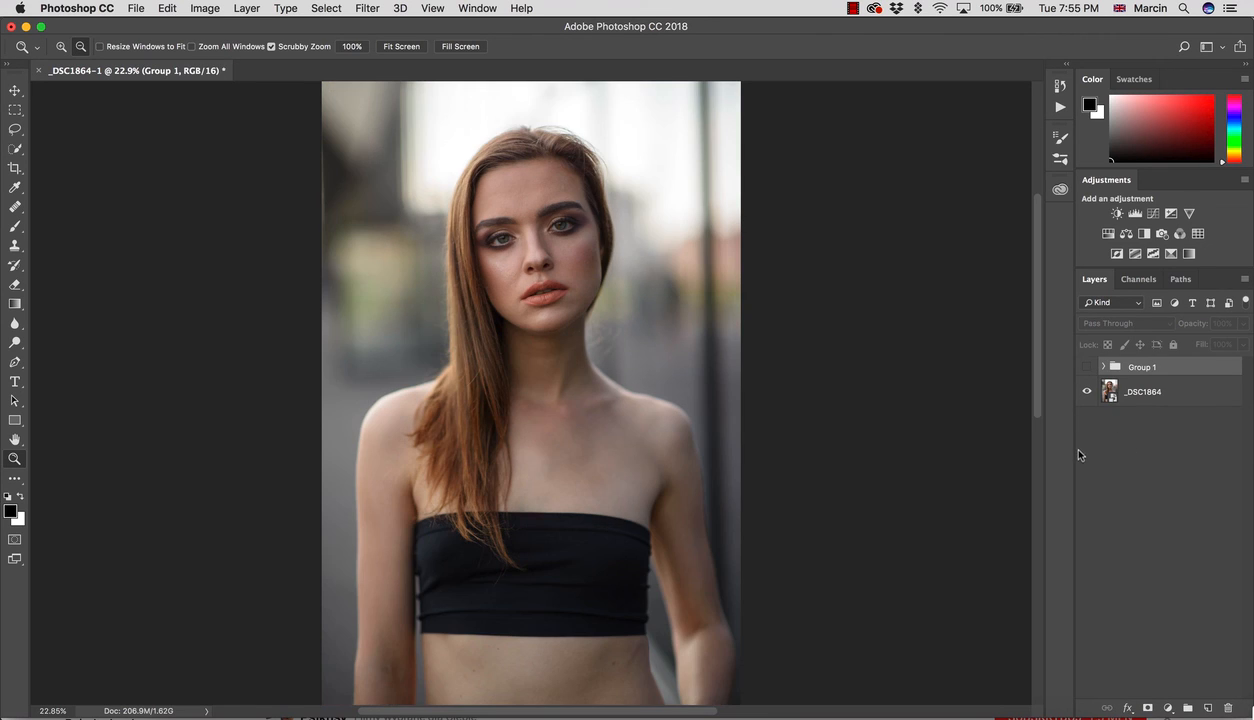
{"action": "left_click", "coordinate": [1087, 367]}
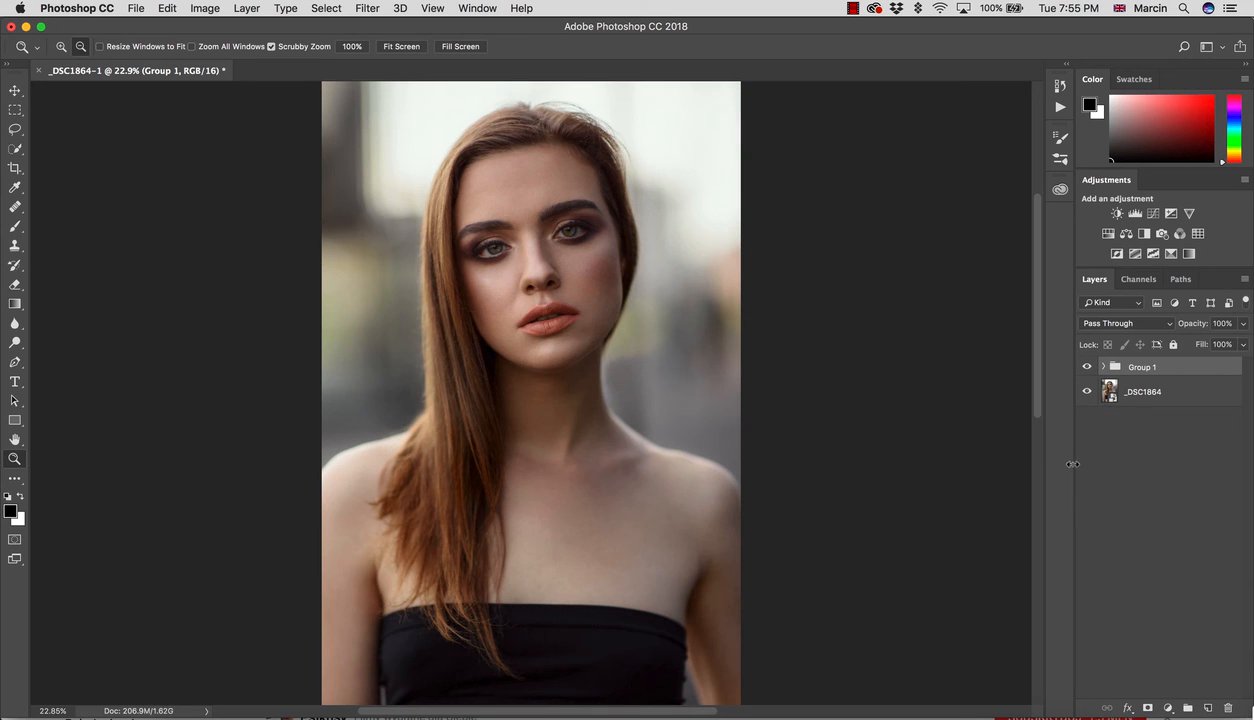